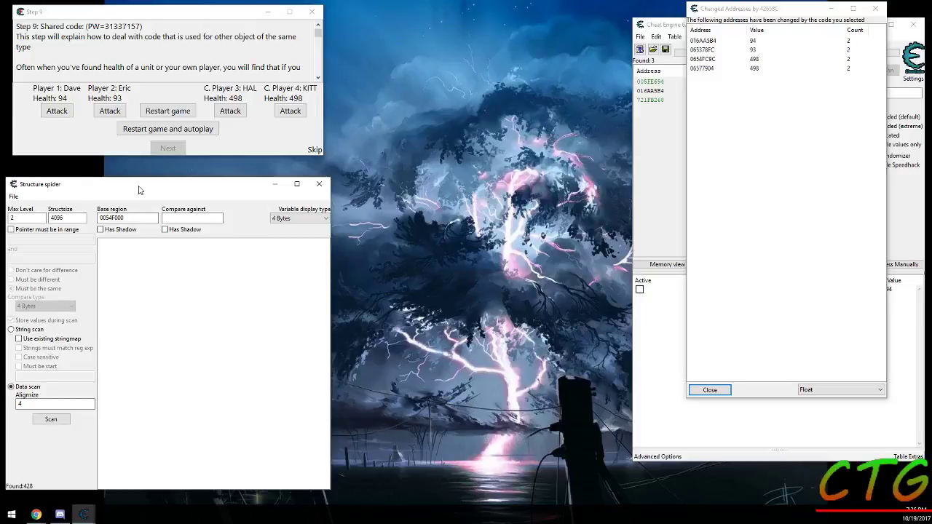
left_click_drag(139, 190, 139, 186)
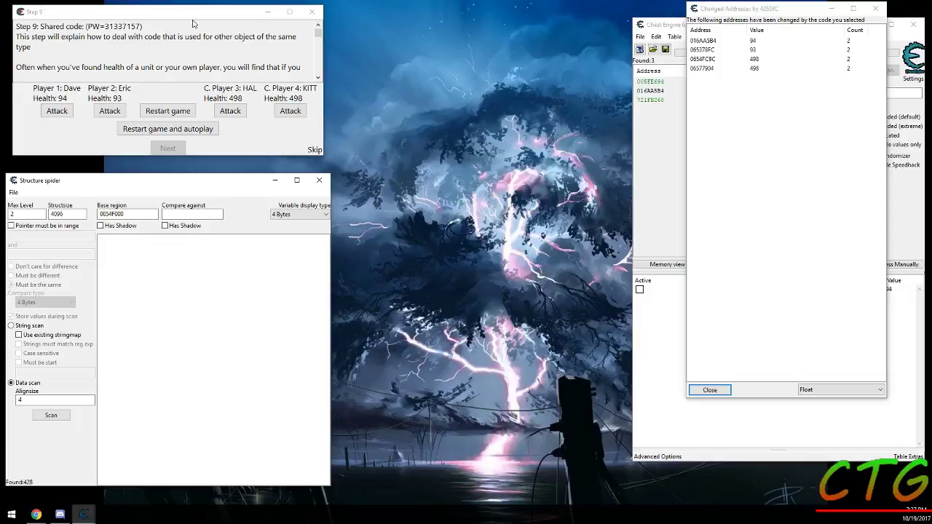
left_click(133, 45)
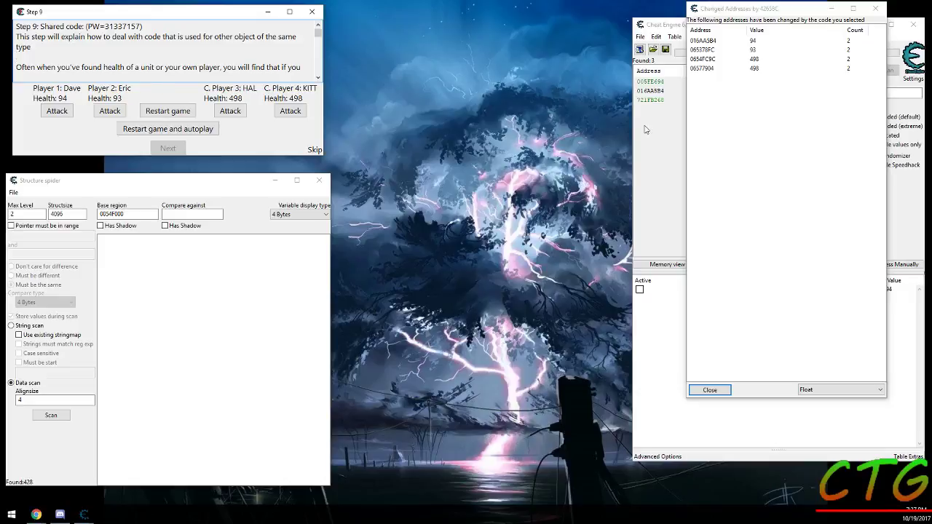
scroll(270, 57, "down", 1)
scroll(163, 45, "up", 1)
left_click(675, 323)
left_click(767, 289)
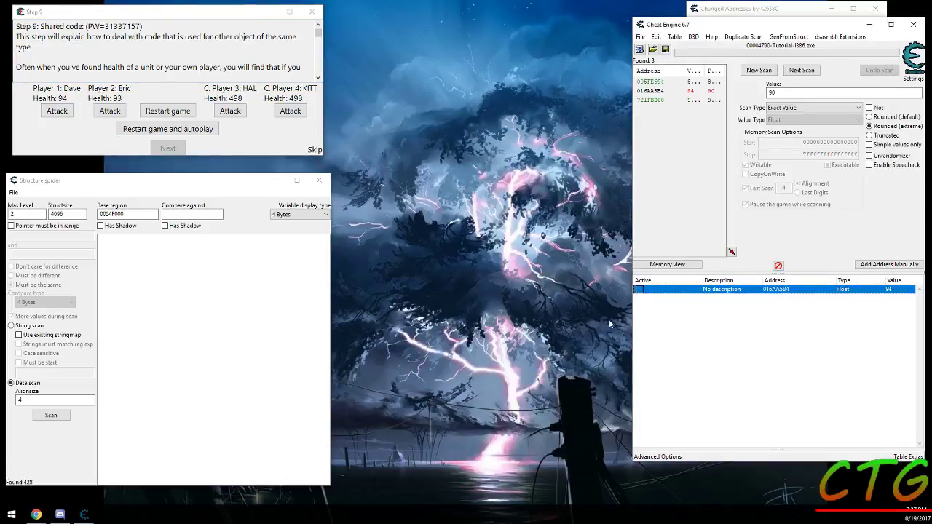
left_click(786, 10)
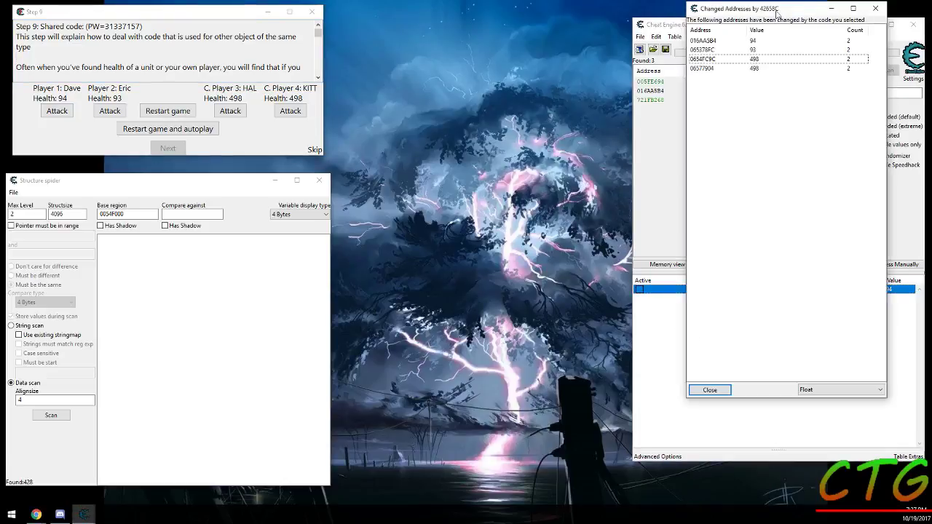
Find out which addresses are accessed by the fsubr instruction at Tutorial-i386.exe+2658C in the memory viewer.
left_click(684, 267)
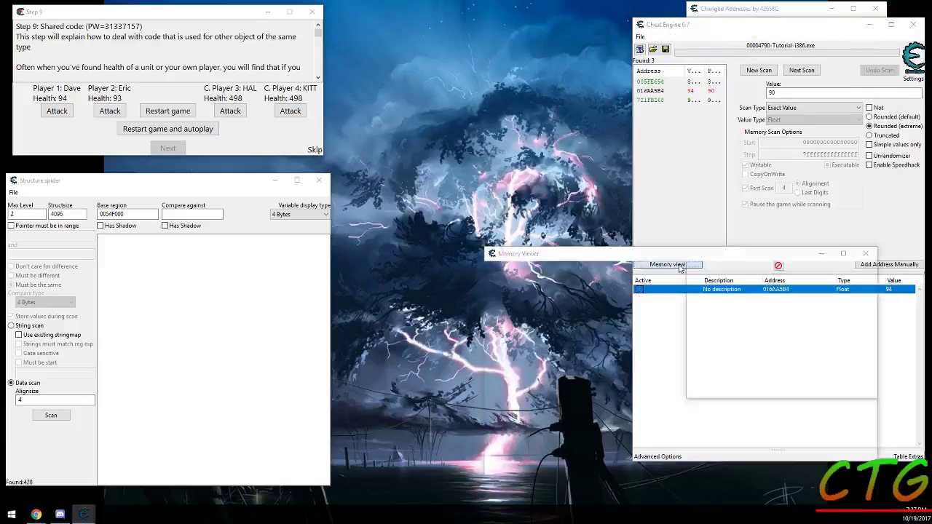
scroll(728, 337, "up", 3)
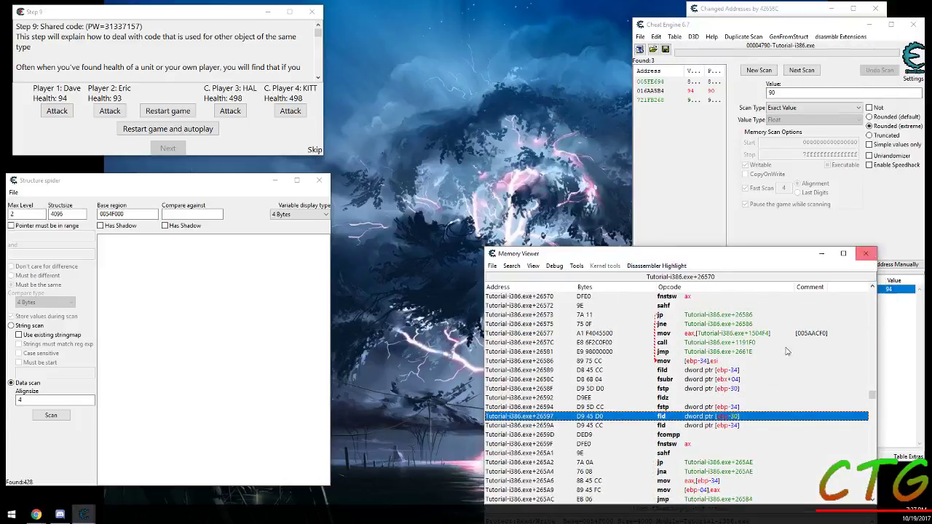
left_click(760, 380)
right_click(762, 382)
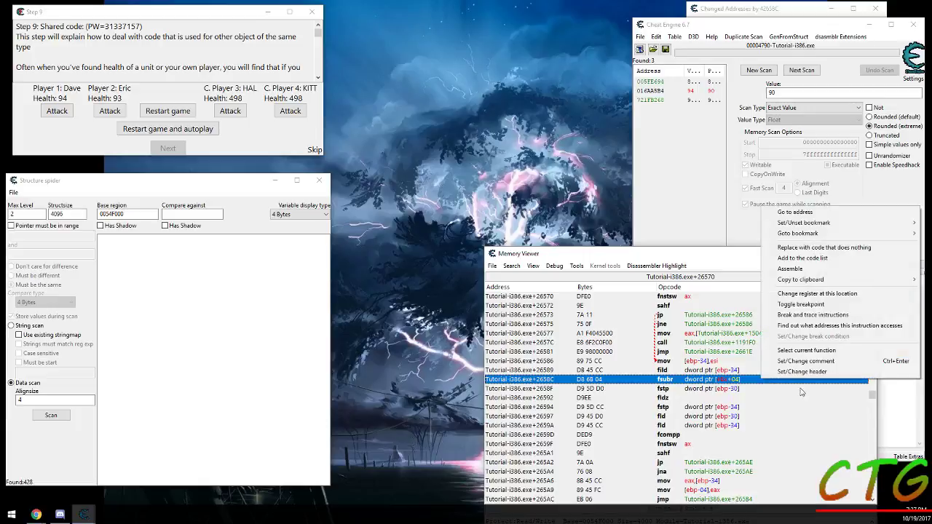
left_click(844, 326)
Attack each of the four players once, show the logged addresses as Float, and close the address log and memory viewer.
mouse_move(81, 140)
left_mouse_down()
mouse_move(185, 150)
mouse_move(450, 103)
left_mouse_up()
left_click(57, 110)
left_click(109, 110)
left_click(230, 111)
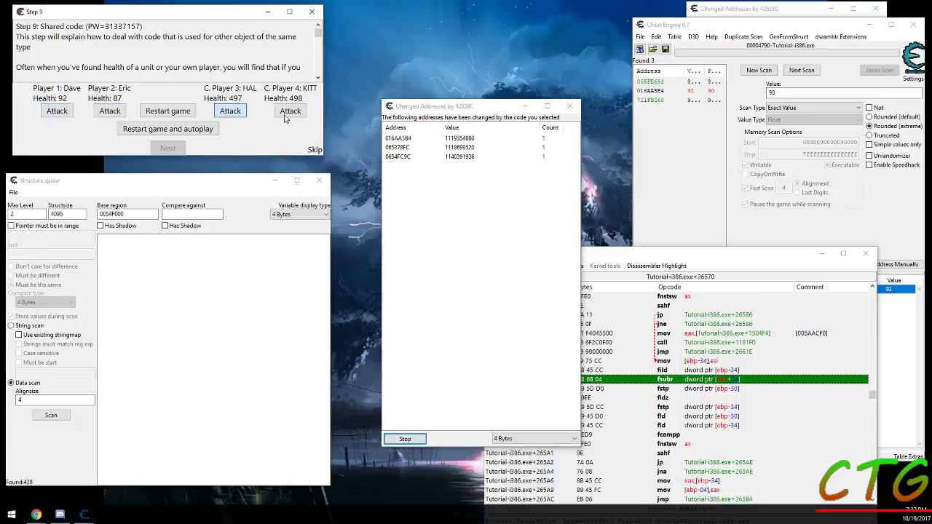
left_click(290, 111)
scroll(522, 441, "down", 3)
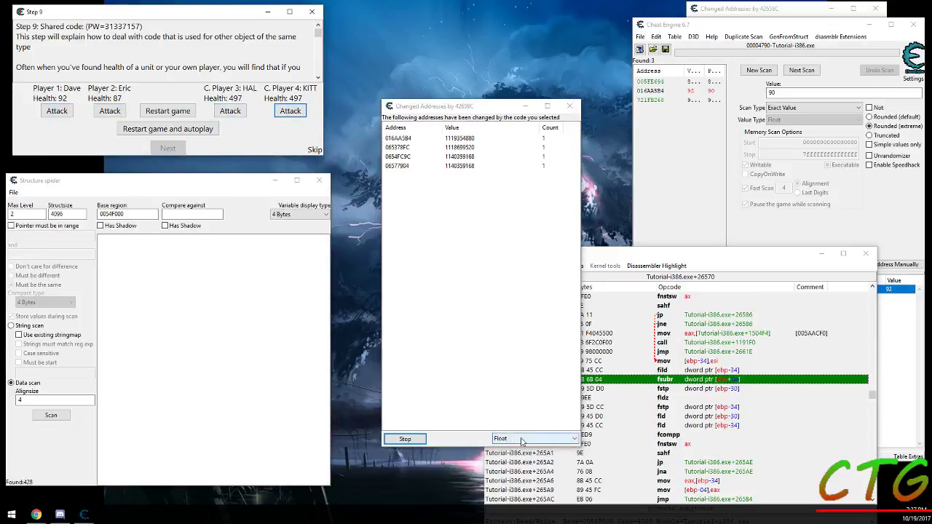
scroll(522, 440, "up", 1)
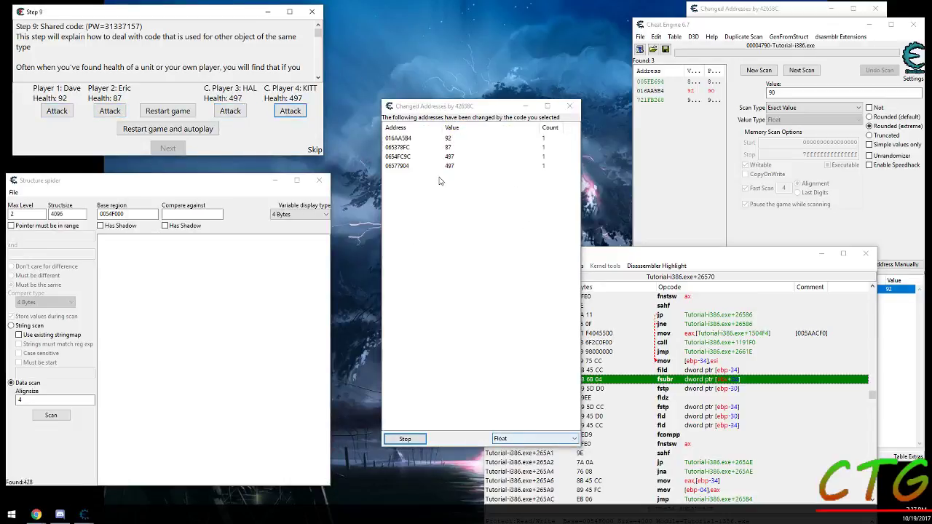
left_click(569, 106)
left_click(865, 253)
Add all four addresses changed by the shared code to a new structure dissect window.
left_click(744, 12)
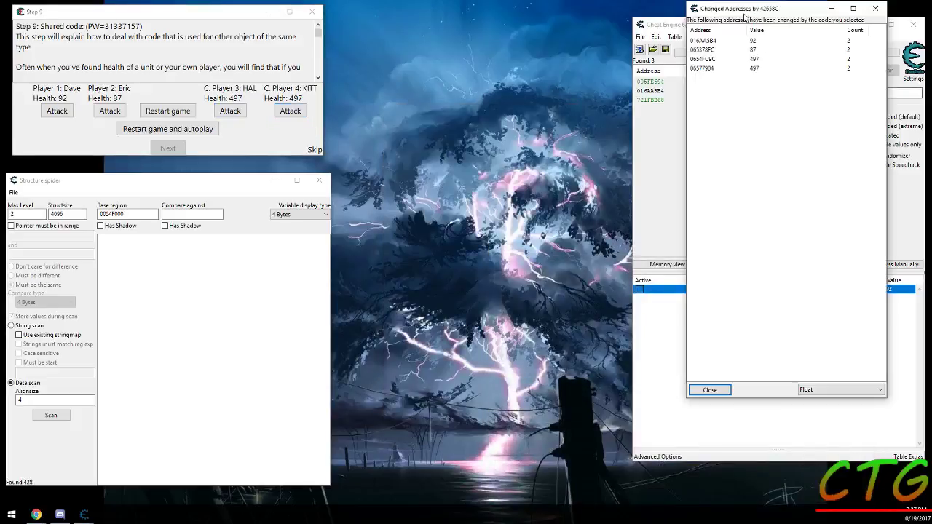
left_click_drag(778, 128, 692, 36)
key("ctrl+d")
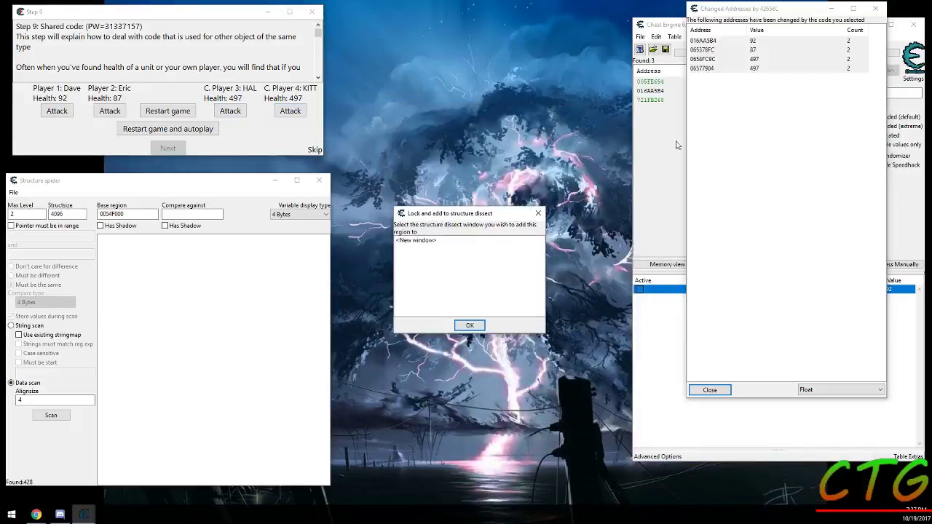
double_click(437, 241)
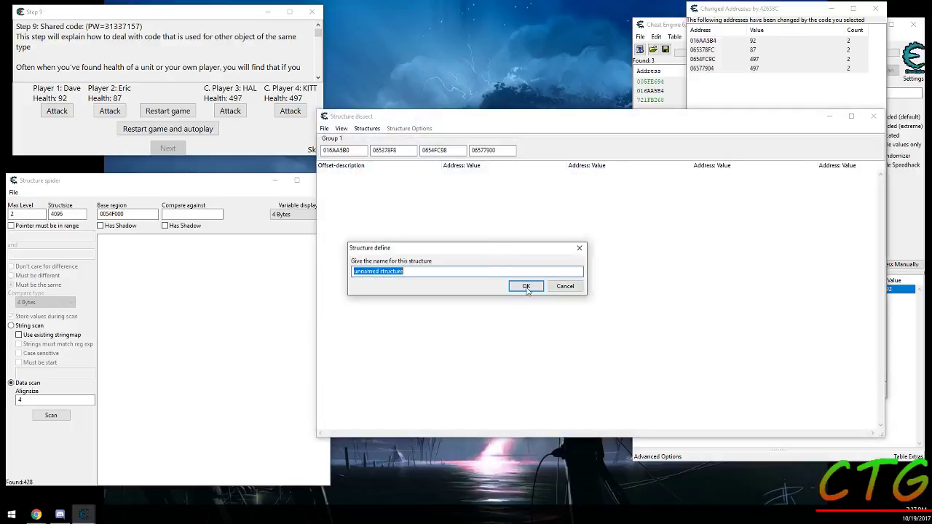
Decline defining a new structure and load the last saved player structure for the four addresses.
left_click(565, 286)
left_click(367, 128)
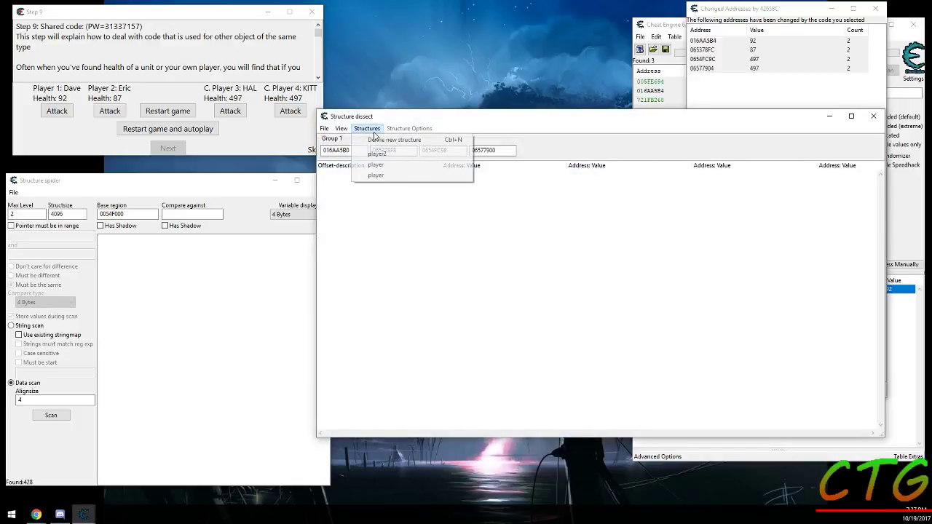
left_click(386, 176)
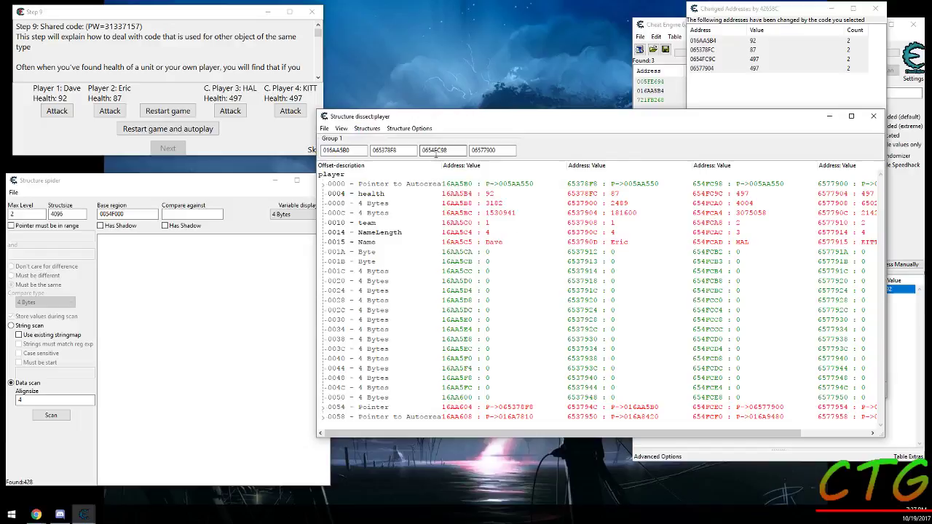
Move the computer players' addresses 0654FC98 and 06577900 out of Group 1 into a new Group 2.
right_click(445, 150)
left_click(476, 172)
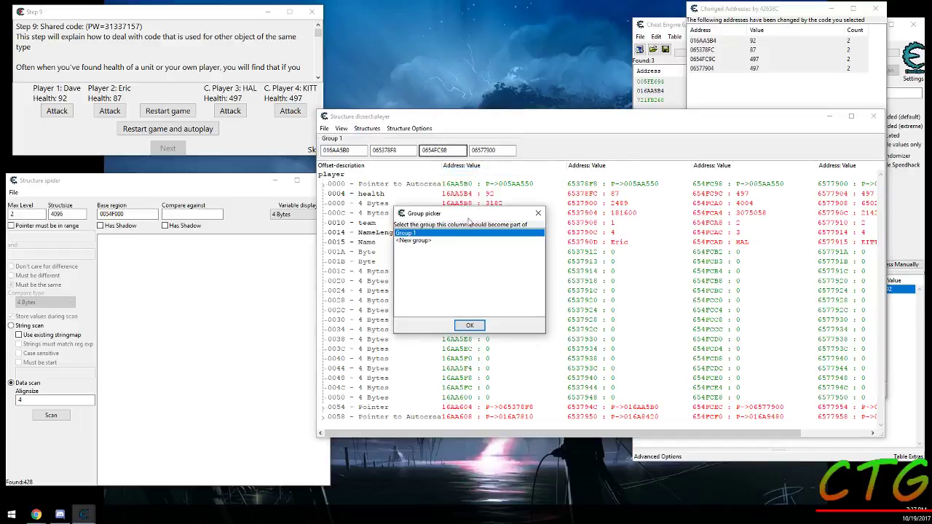
double_click(428, 241)
left_click(522, 285)
right_click(453, 152)
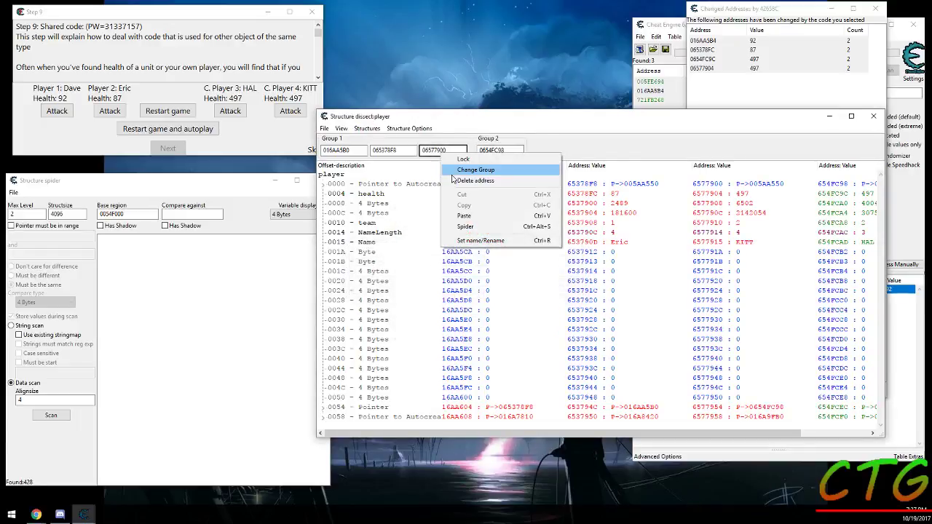
left_click(452, 173)
left_click(447, 240)
left_click(471, 323)
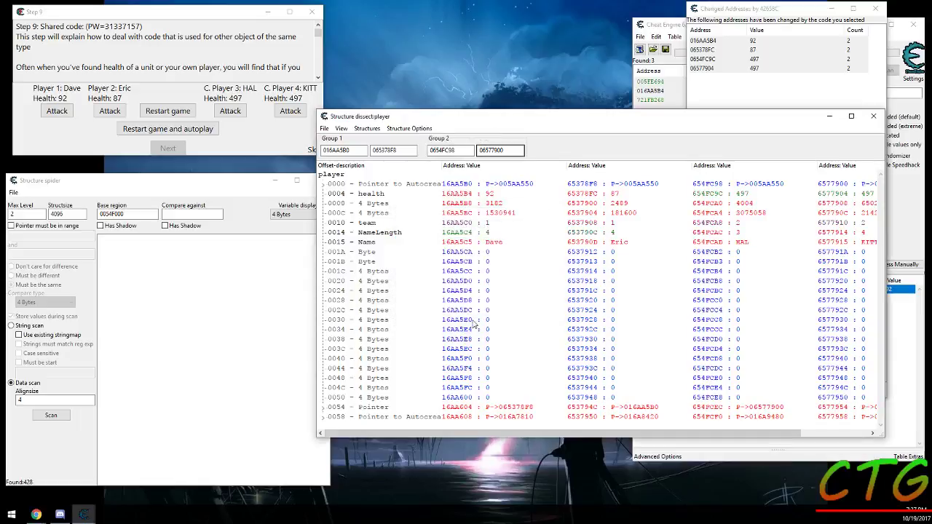
Compare the team values at offset 0010 across the player columns of both groups.
left_click(542, 282)
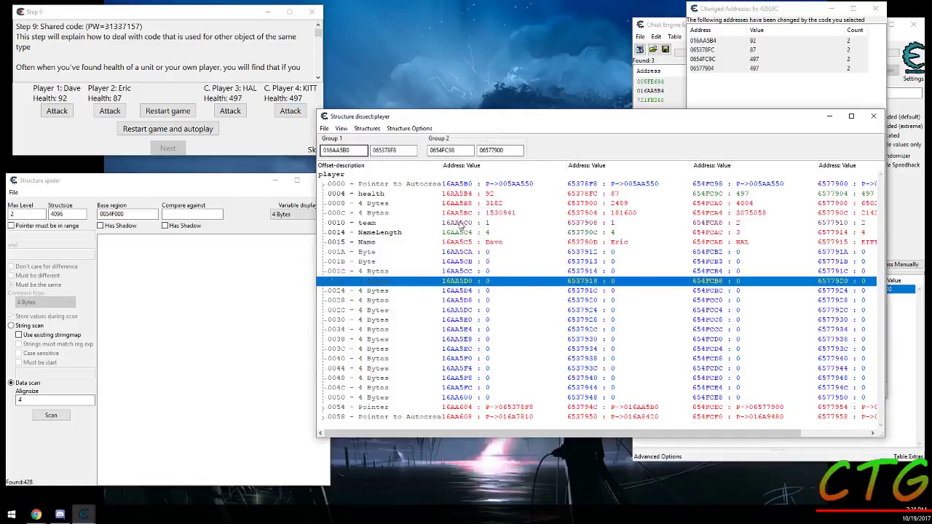
left_click(471, 226)
left_click(473, 263)
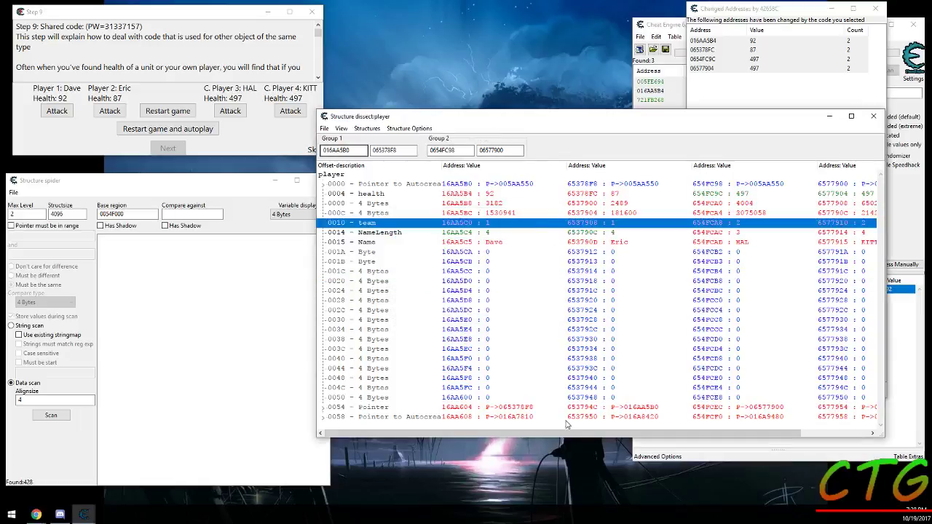
left_click(509, 224)
left_click(583, 295)
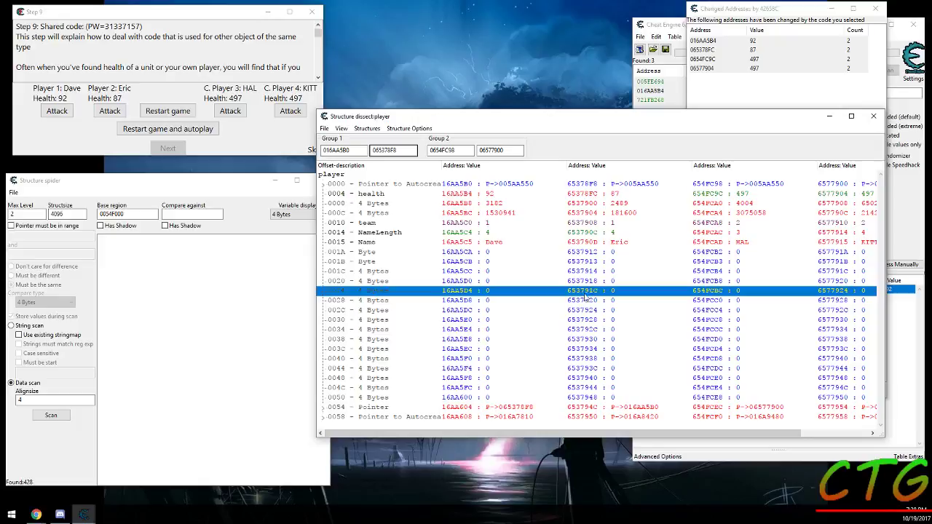
left_click(481, 227)
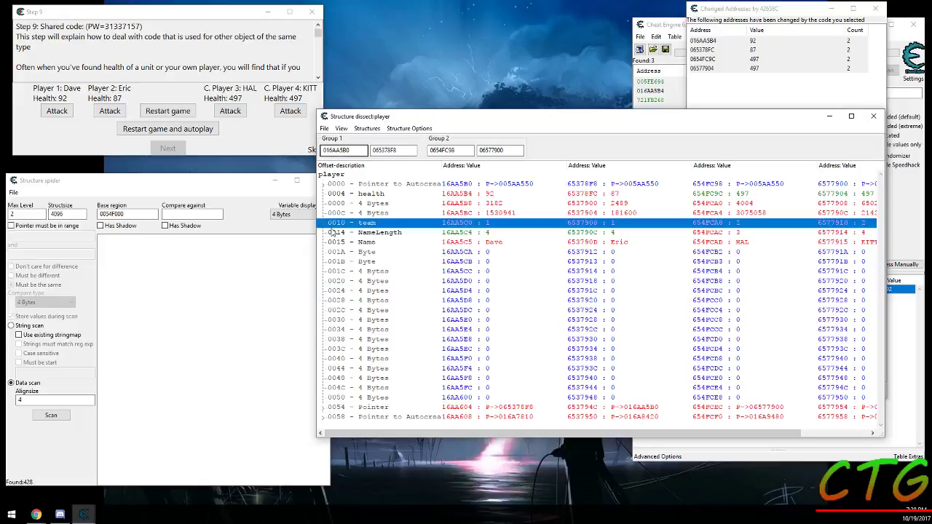
left_click(741, 233)
left_click(756, 227)
left_click(543, 291)
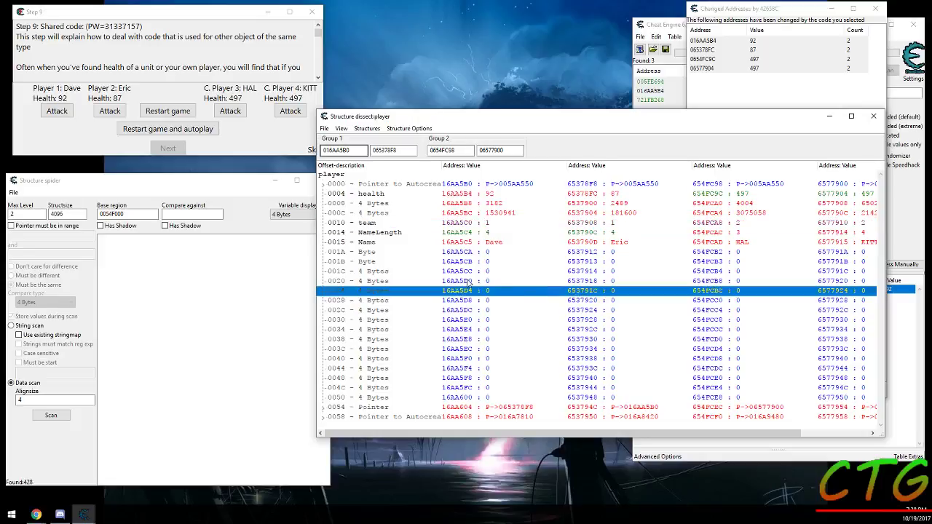
right_click(448, 263)
left_click(420, 300)
Switch to File Explorer, locate Structure Dissect Filter.lua in the CE 6.7 autorun folder, and close the window.
key("super+e")
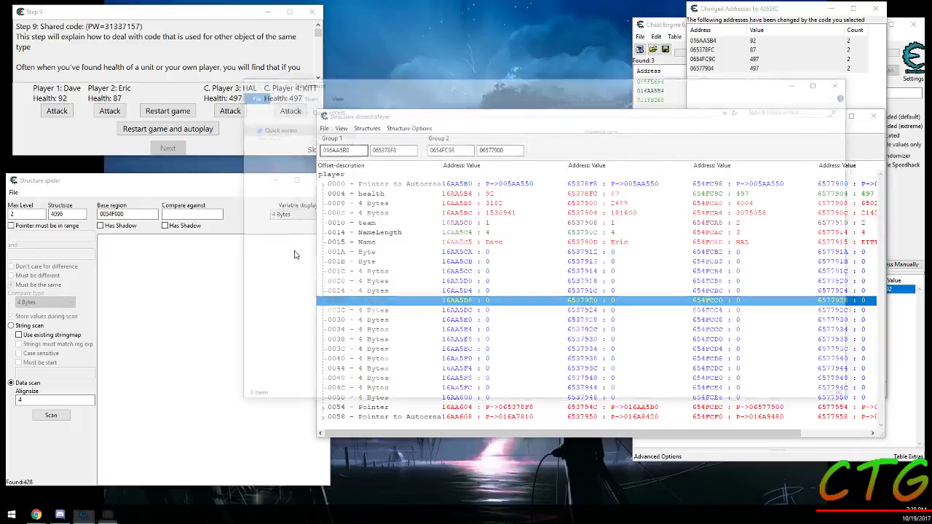
left_click(279, 143)
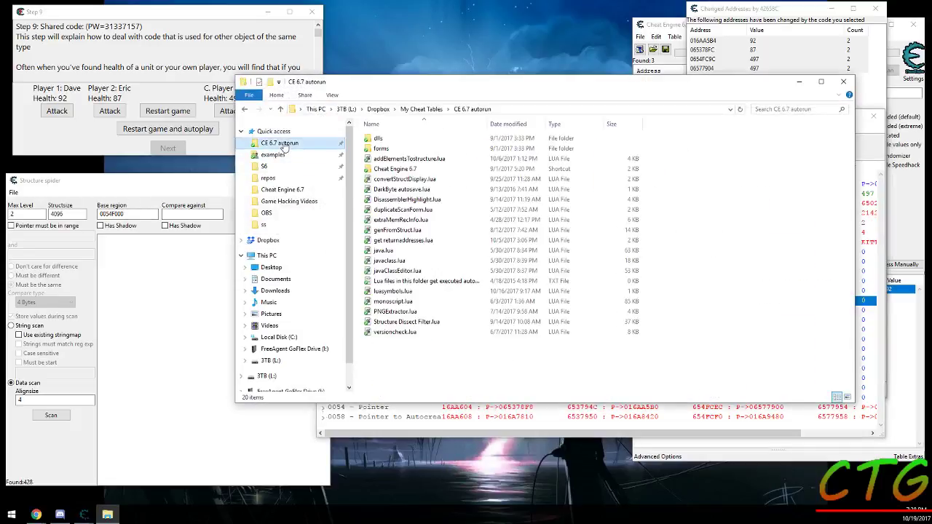
left_click(440, 322)
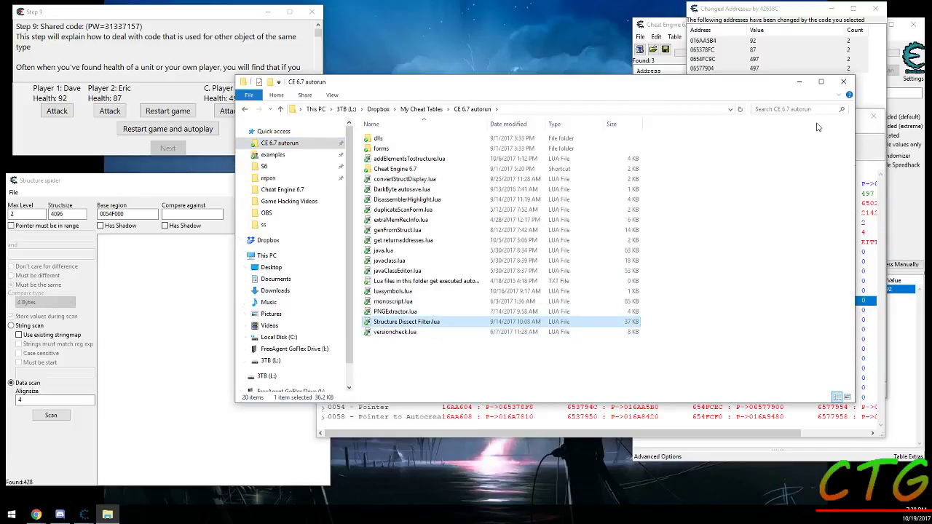
left_click(843, 82)
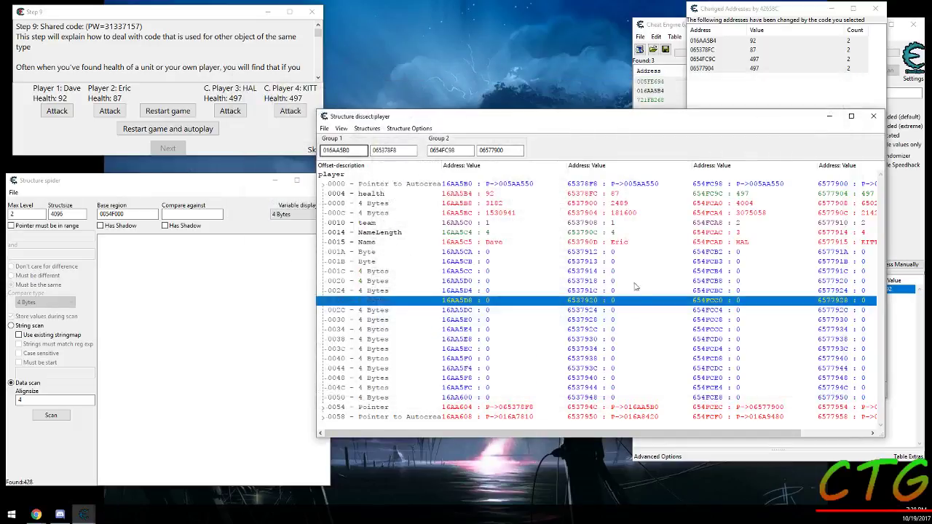
Filter out the group different elements of the player structure and select the team element at offset 0010.
right_click(439, 263)
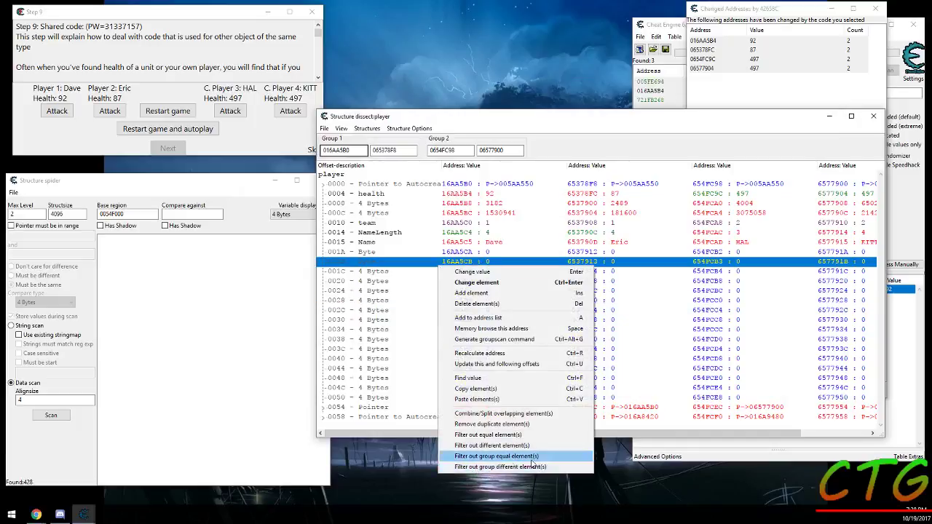
left_click(386, 132)
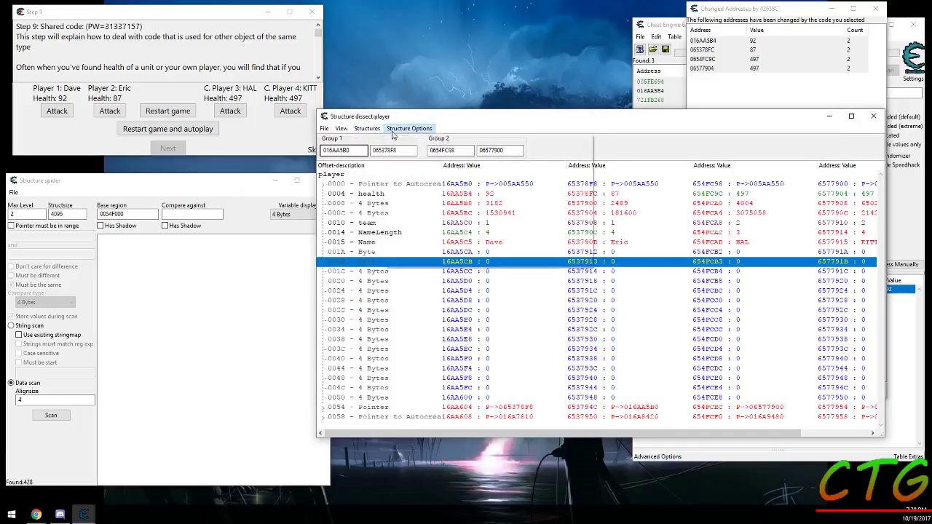
left_click(415, 150)
right_click(481, 251)
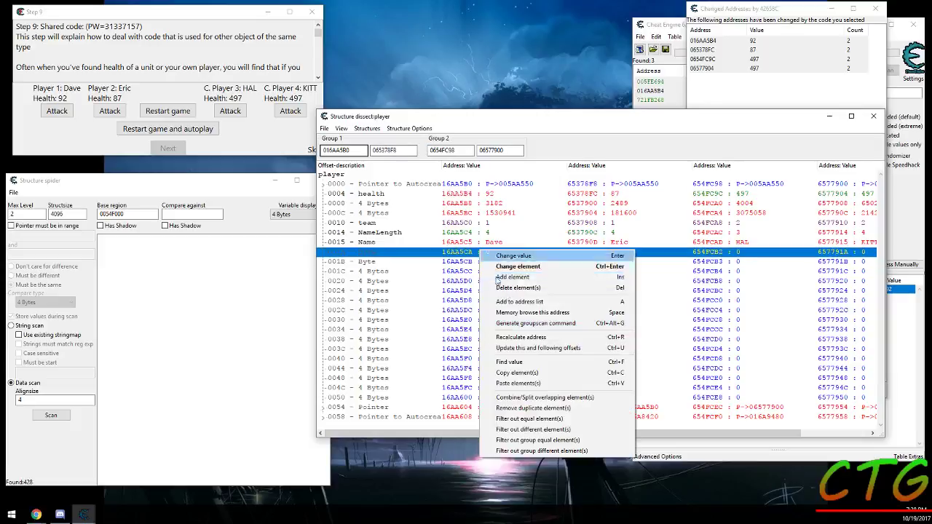
left_click(543, 451)
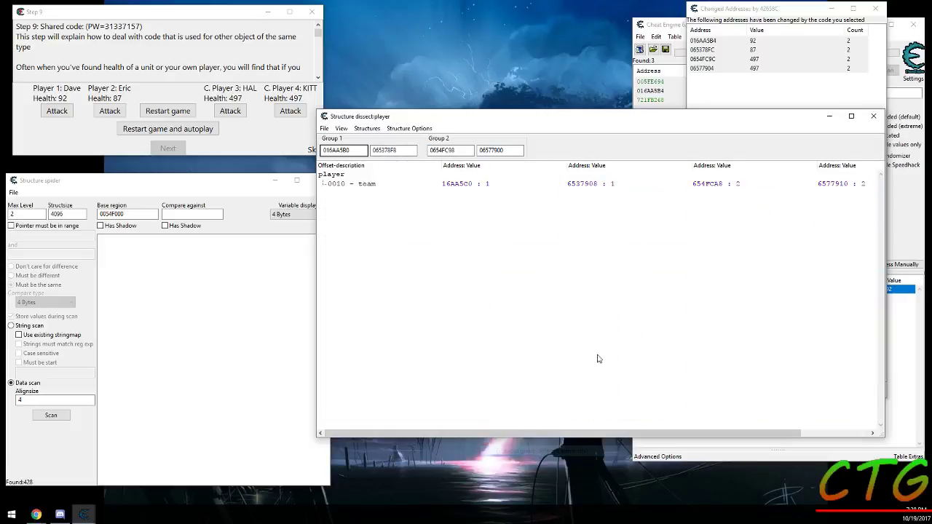
left_click(354, 186)
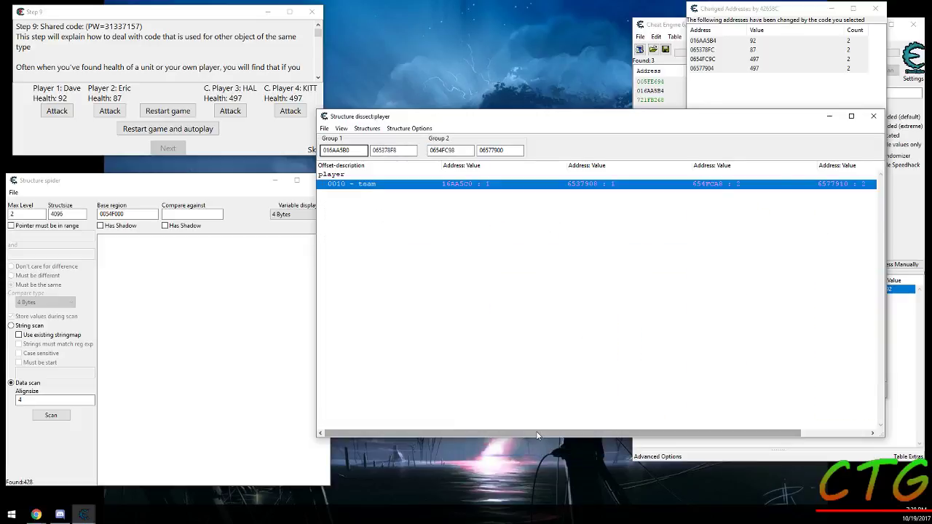
mouse_move(536, 433)
left_mouse_down()
mouse_move(612, 429)
mouse_move(555, 430)
left_mouse_up()
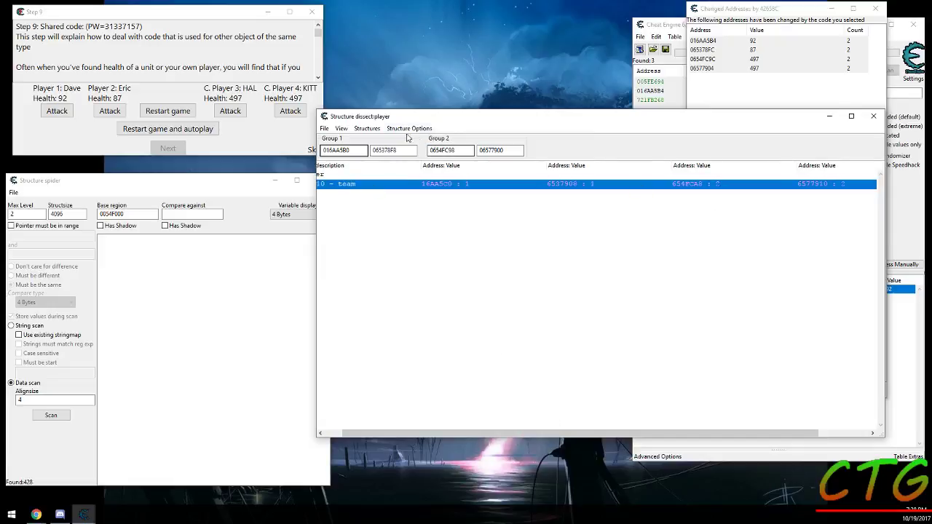
Reload the full, unfiltered player structure in the structure dissect window.
left_click(373, 128)
left_click(383, 189)
left_click(456, 281)
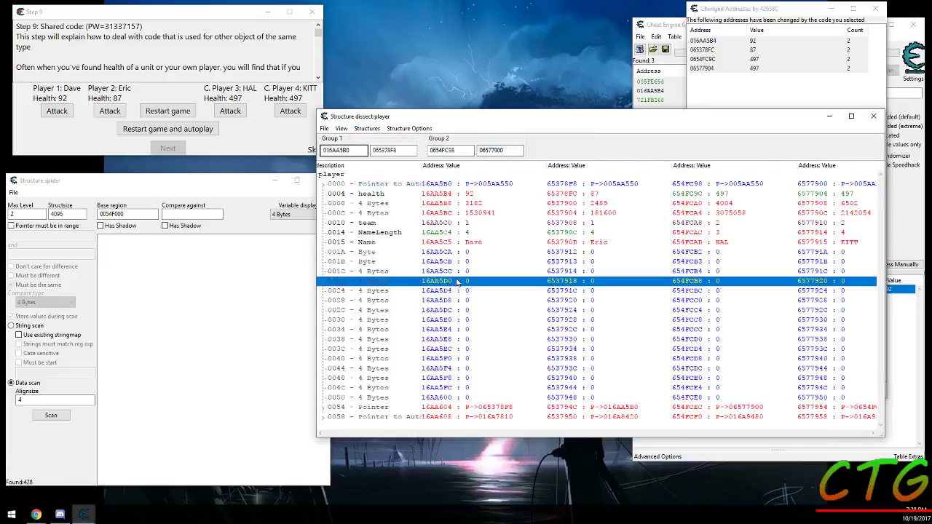
left_click(439, 261)
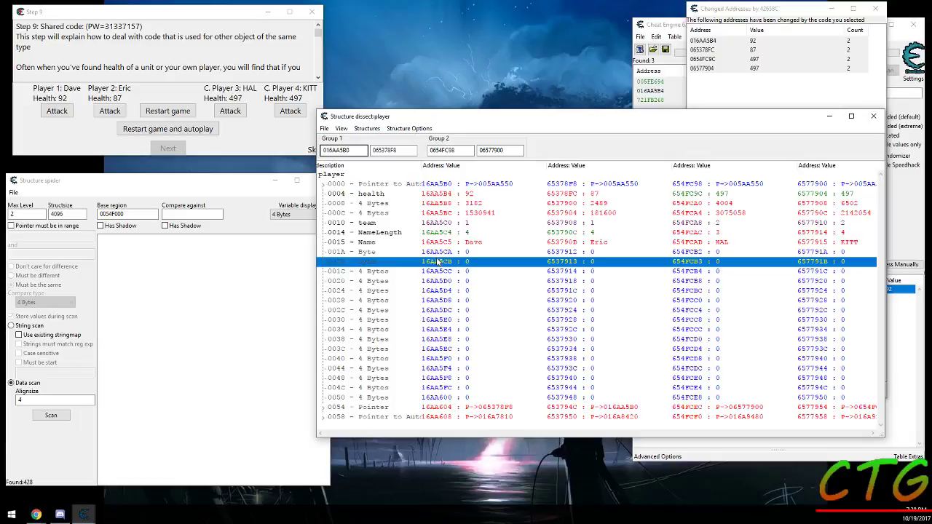
Expand the pointer at offset 0058 of the player structure and examine its child elements across the four player columns.
left_click(457, 329)
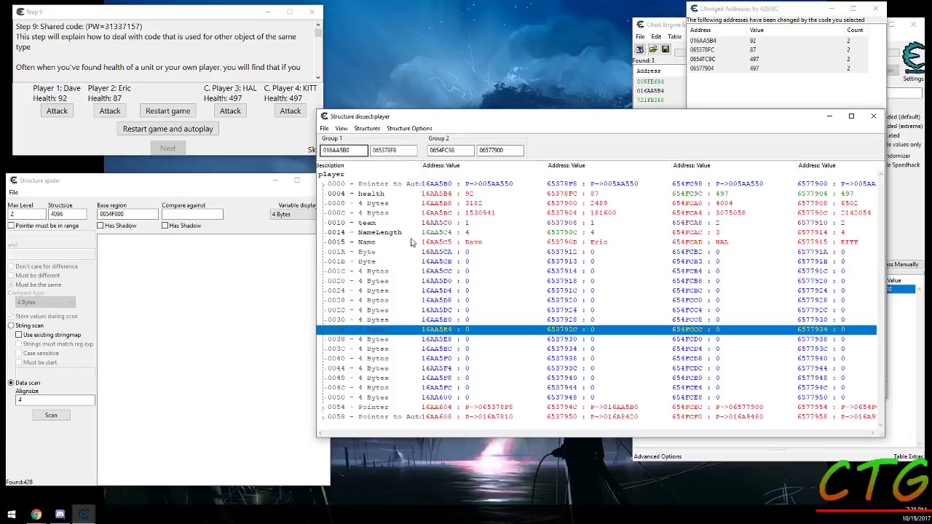
left_click(387, 185)
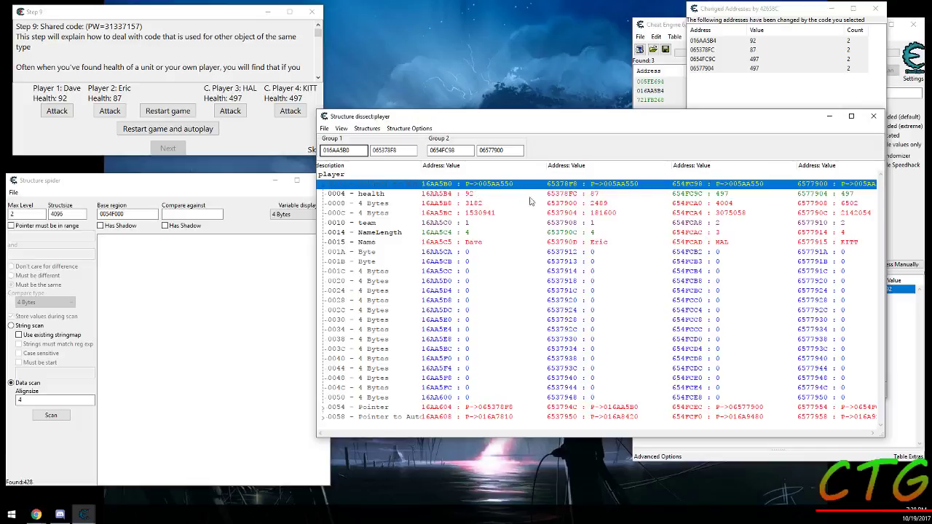
left_click(486, 252)
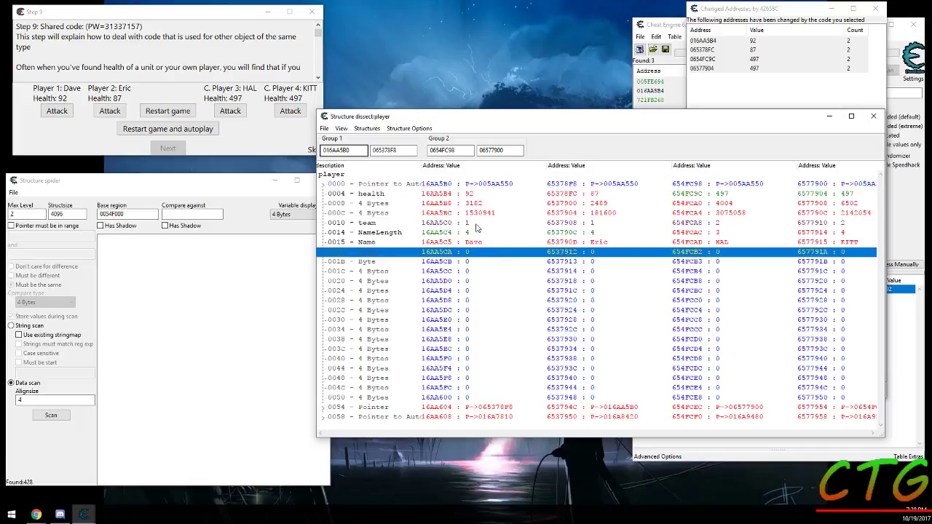
double_click(426, 418)
scroll(468, 368, "down", 8)
left_click(495, 271)
left_click(692, 300)
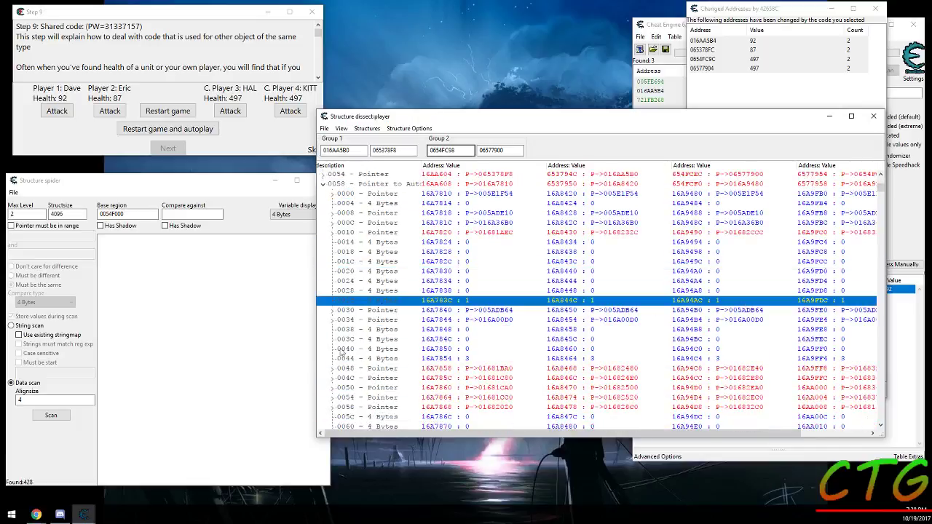
scroll(537, 327, "up", 8)
In the Structure spider, set the base region to 016AA5B0 and the compare address to 065378F8, copied from Group 1.
left_click(260, 288)
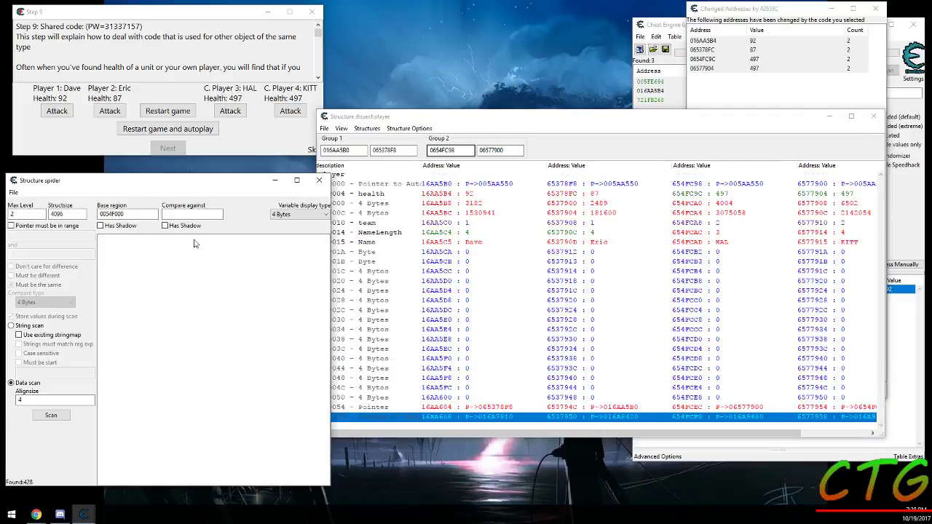
double_click(349, 151)
key("ctrl+c")
double_click(120, 214)
key("ctrl+v")
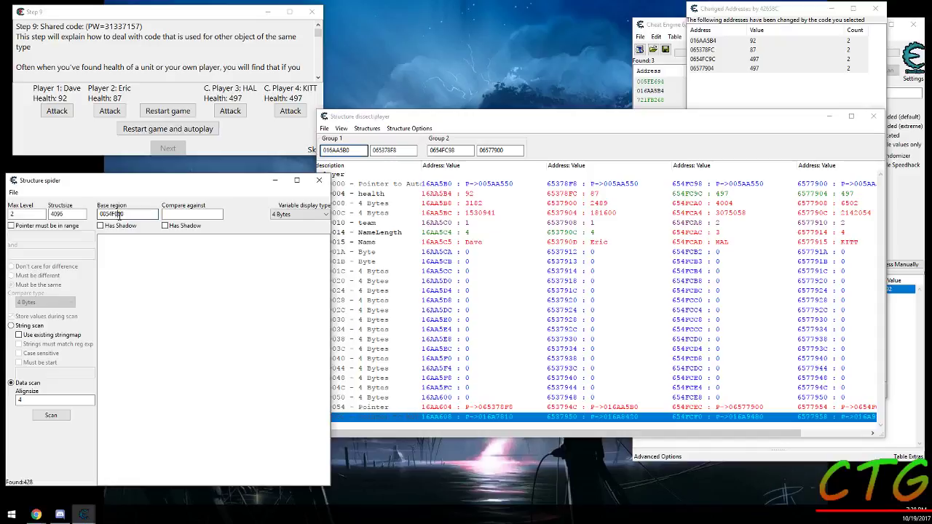
double_click(382, 150)
key("ctrl+c")
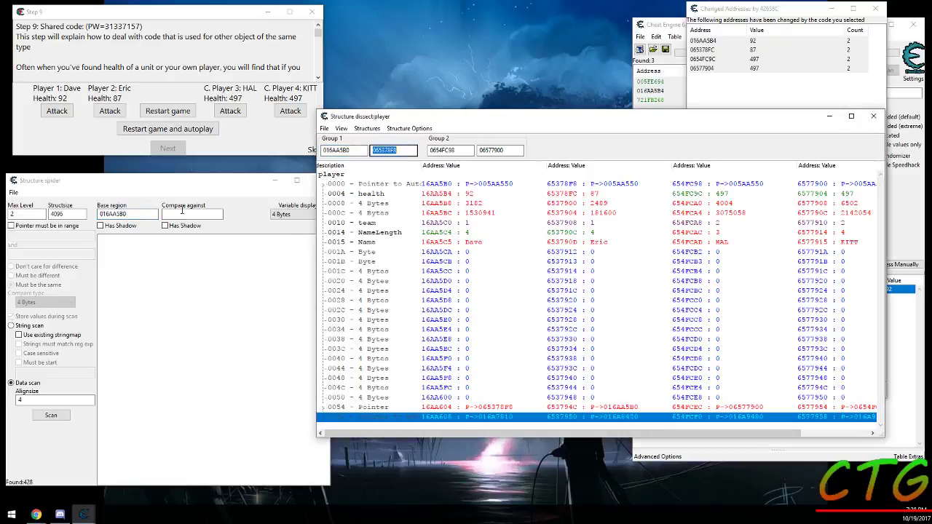
left_click(183, 214)
key("ctrl+v")
Require the compared values to be the same, using the 4 Bytes compare type.
left_click(48, 288)
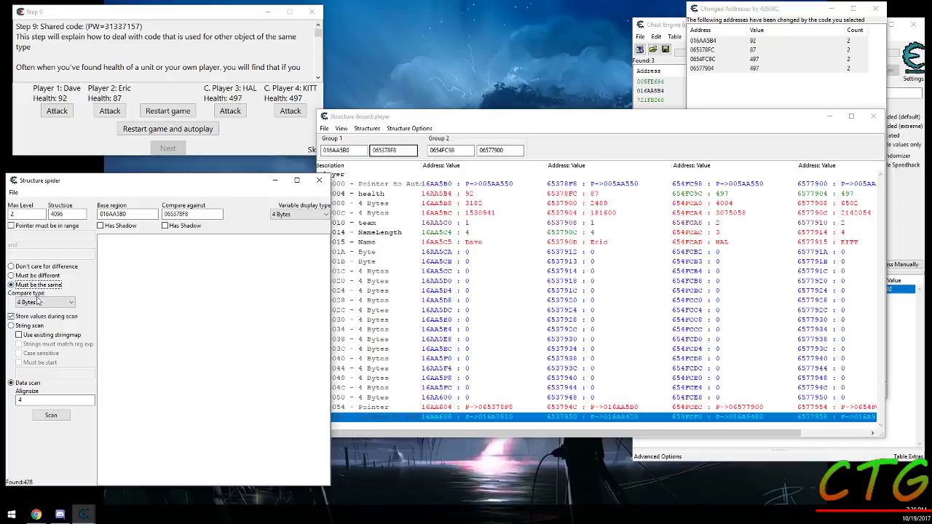
left_click(44, 303)
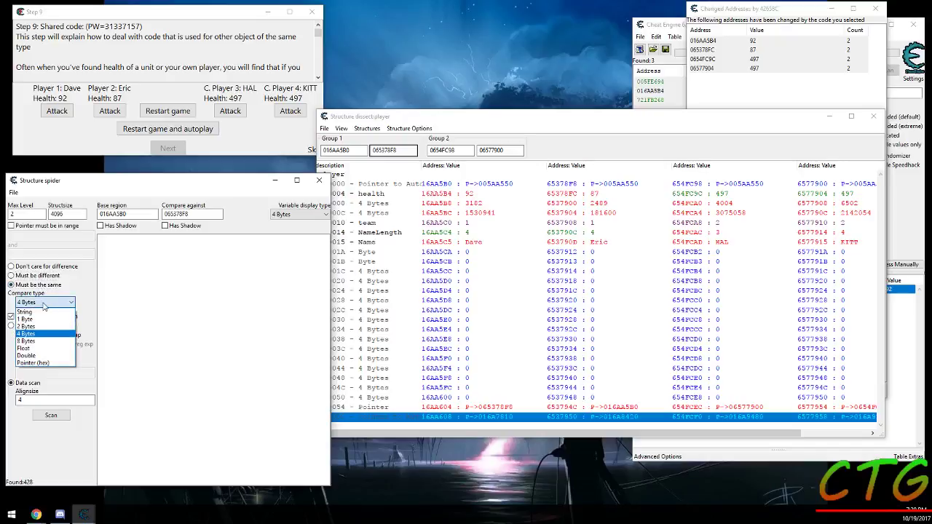
left_click(38, 333)
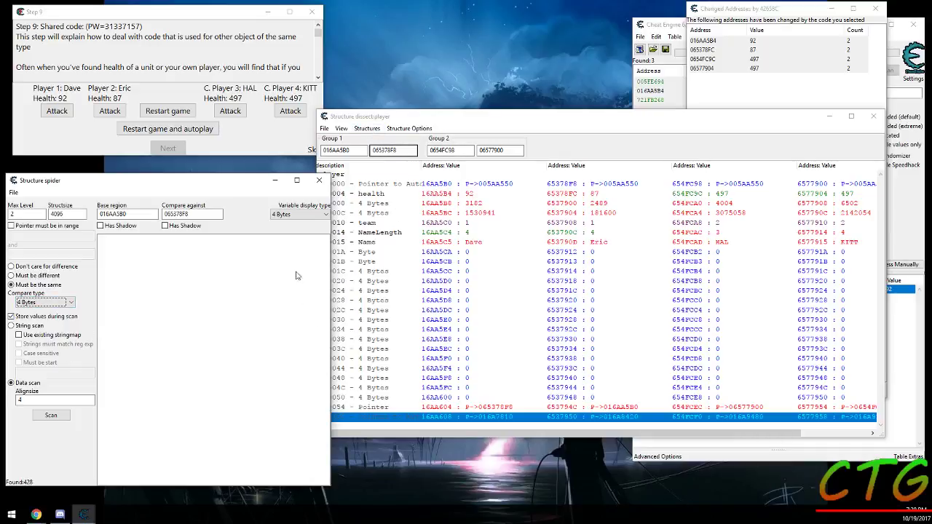
Inspect the Name element's type and size in the player structure and select the team element at offset 0010.
left_click(413, 292)
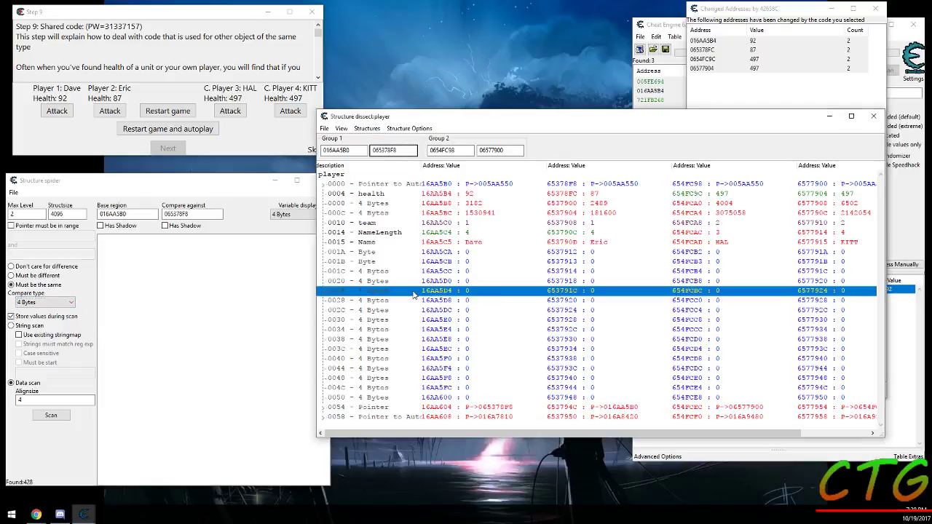
double_click(368, 243)
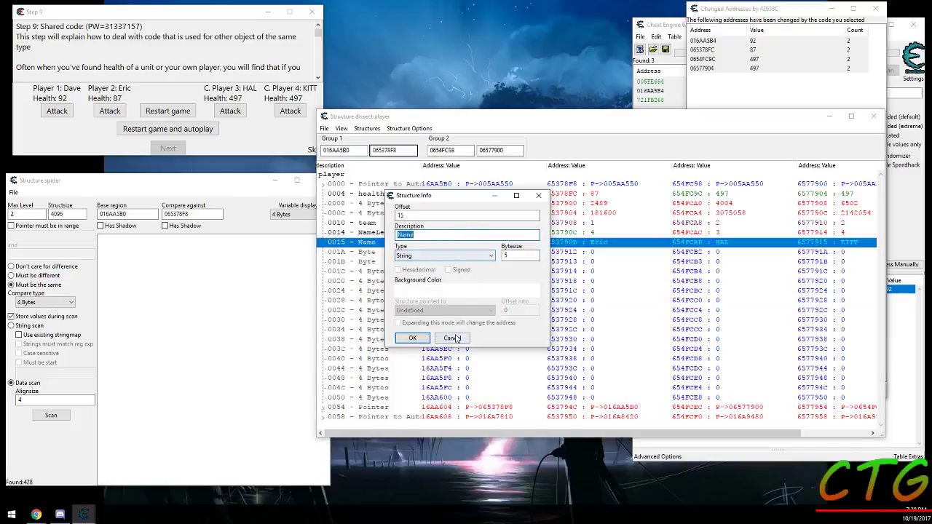
left_click(412, 338)
left_click(67, 304)
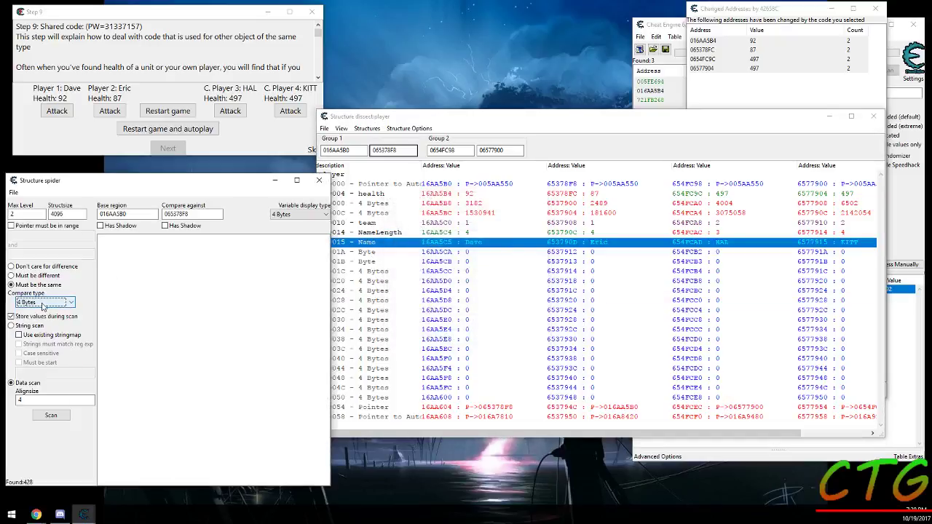
left_click(43, 305)
left_click(35, 335)
left_click(520, 251)
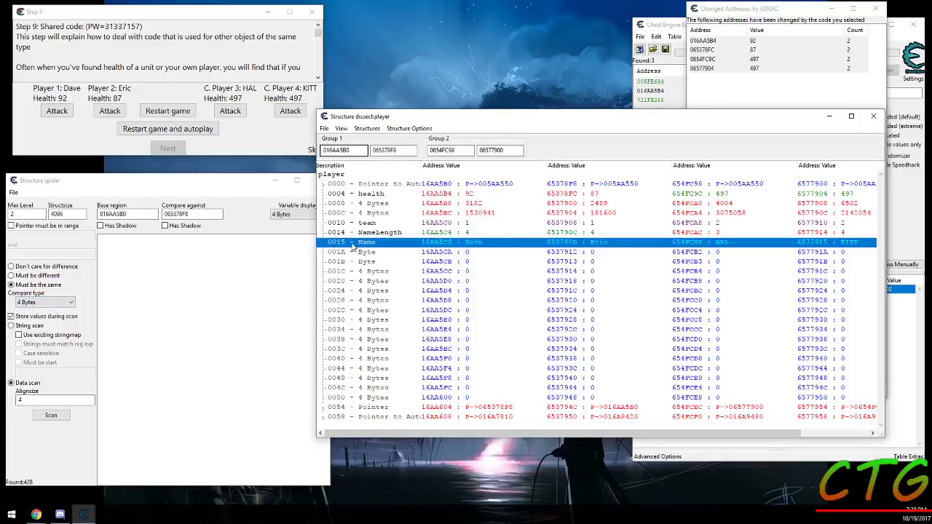
left_click(361, 225)
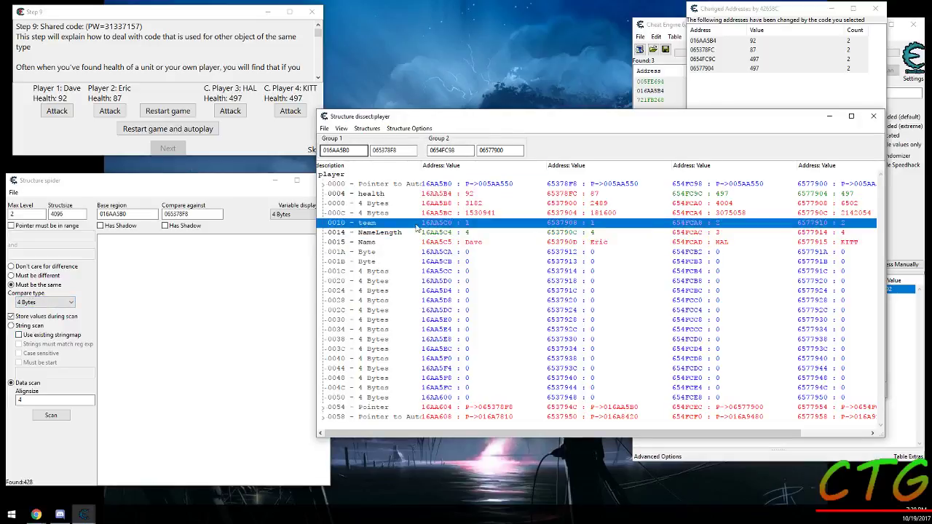
left_click_drag(481, 123, 510, 156)
Try the 1 Byte compare type in the Structure spider and return it to 4 Bytes.
left_click(44, 302)
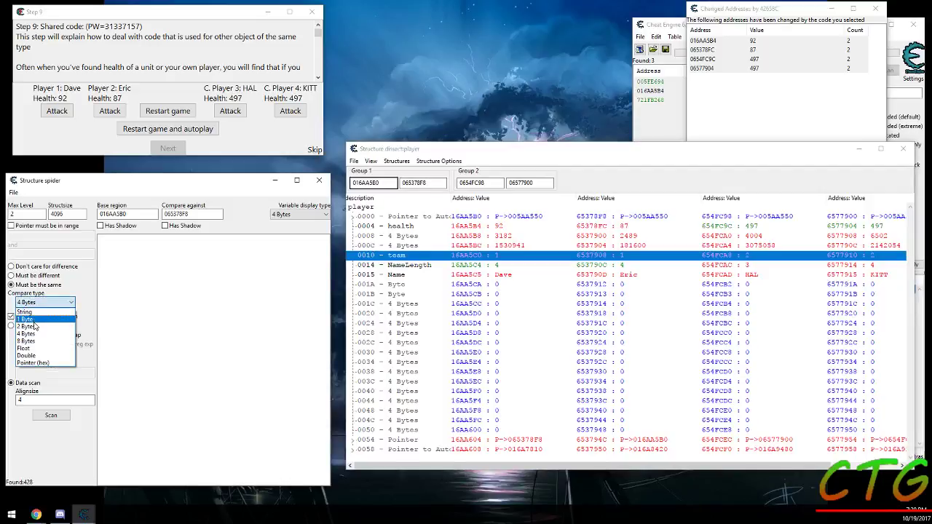
left_click(34, 321)
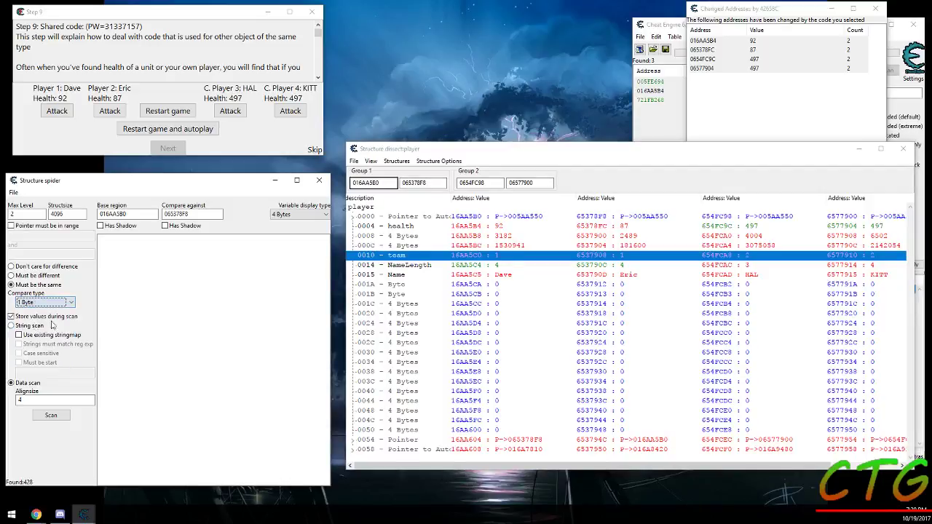
double_click(67, 216)
key("shift+Tab")
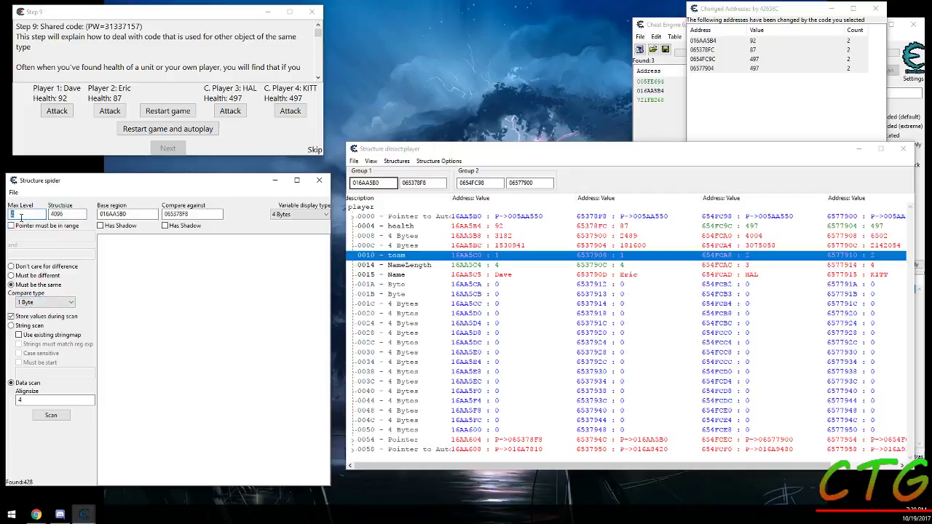
left_click(32, 303)
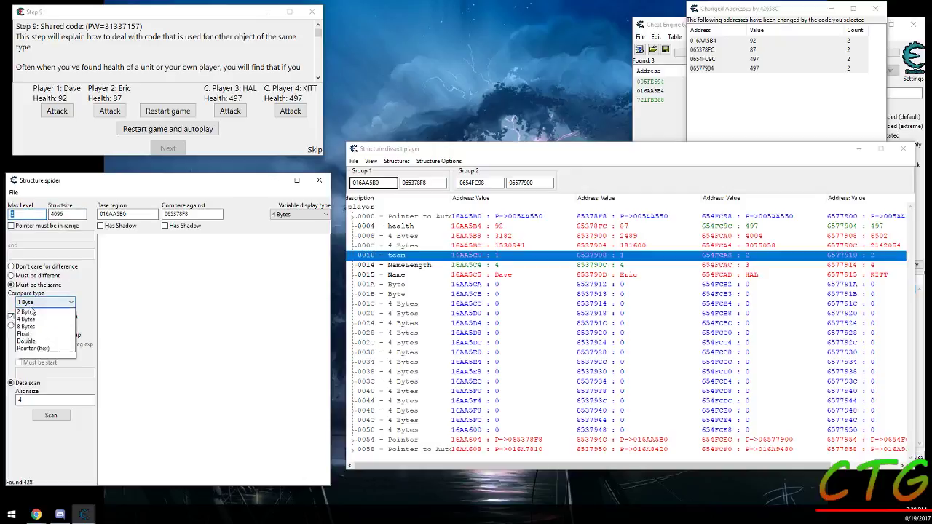
left_click(31, 309)
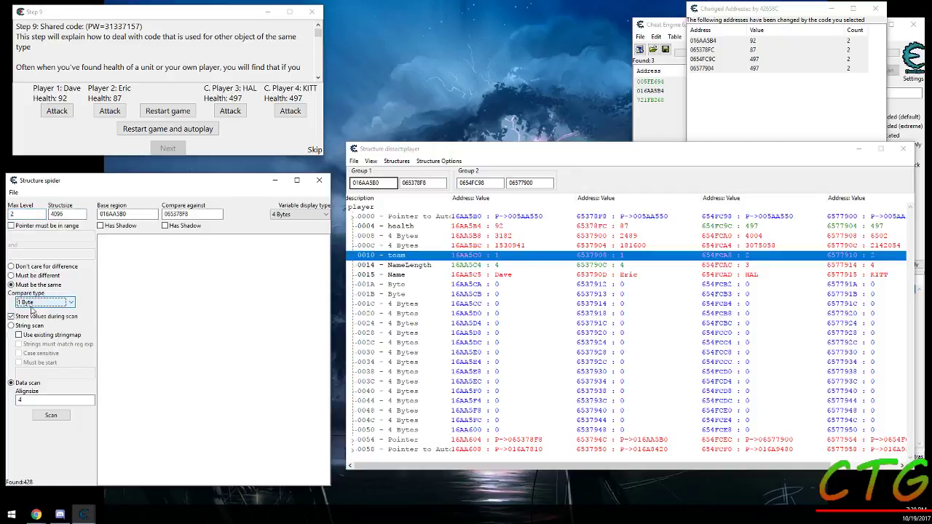
left_click(33, 302)
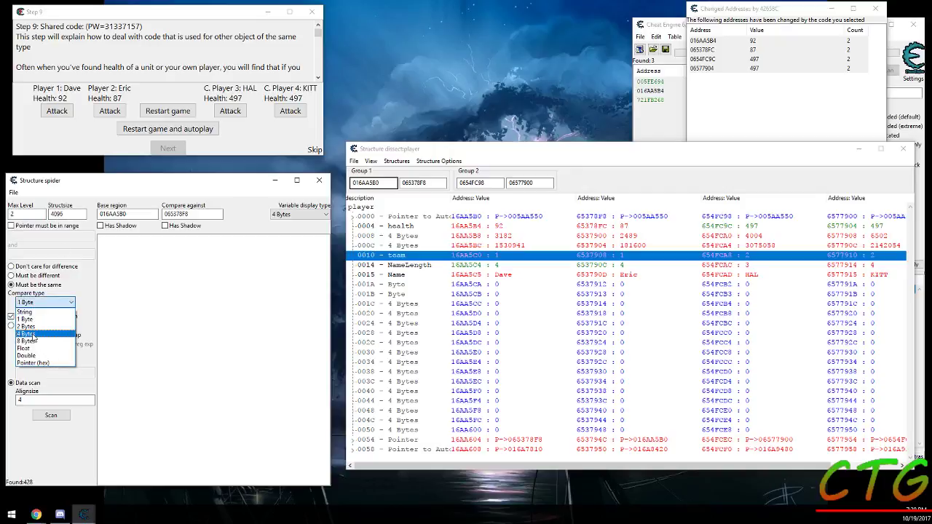
left_click(31, 334)
Switch the Structure spider to a string scan and return it to a data scan.
double_click(68, 213)
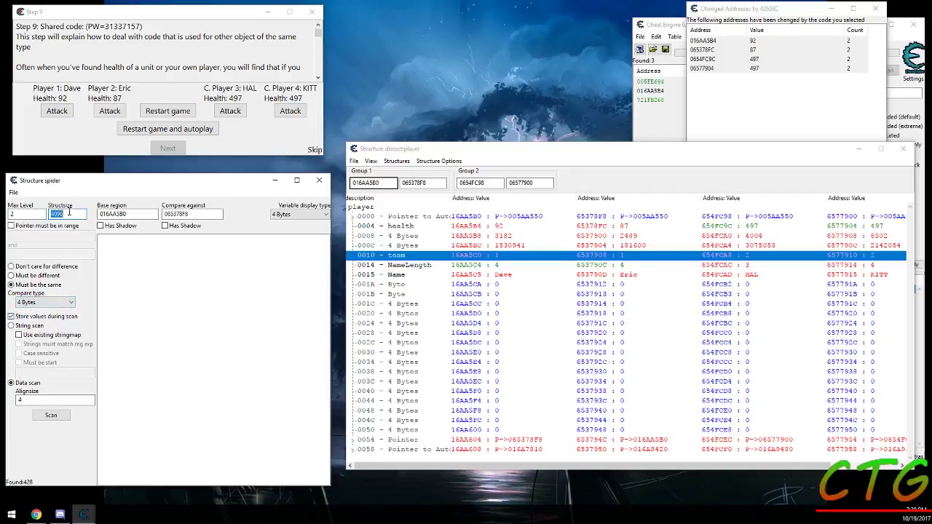
double_click(29, 213)
left_click(76, 213)
left_click(32, 325)
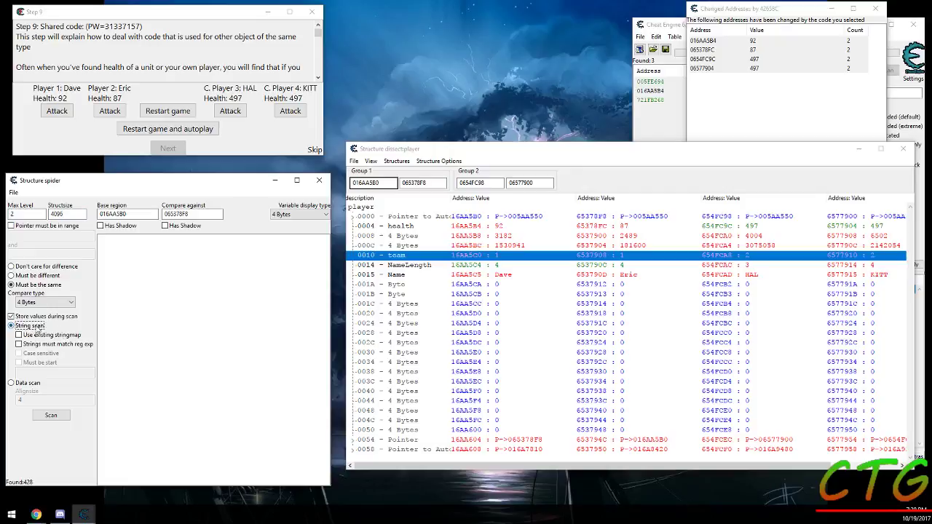
left_click(29, 383)
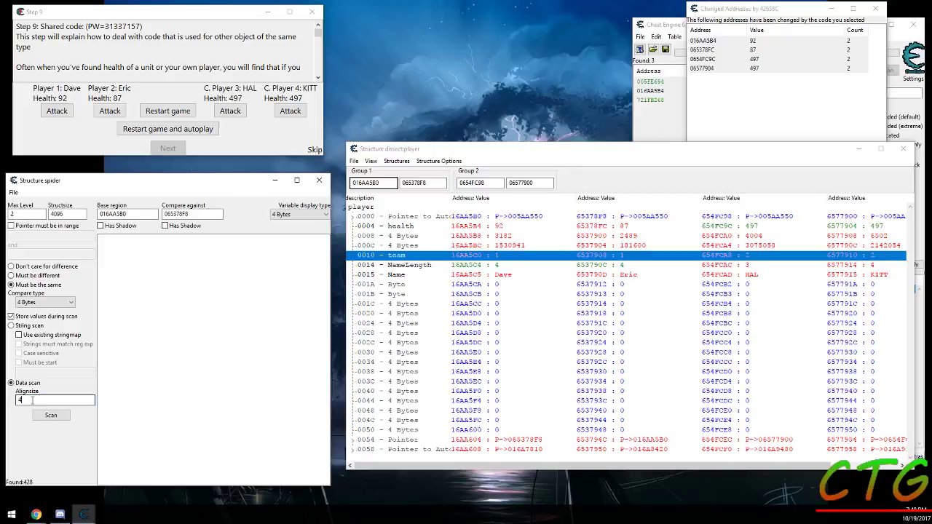
Run the data scan for matching values with alignsize 4, overwriting test.sptr with the results.
double_click(70, 397)
left_click(45, 286)
left_click(51, 415)
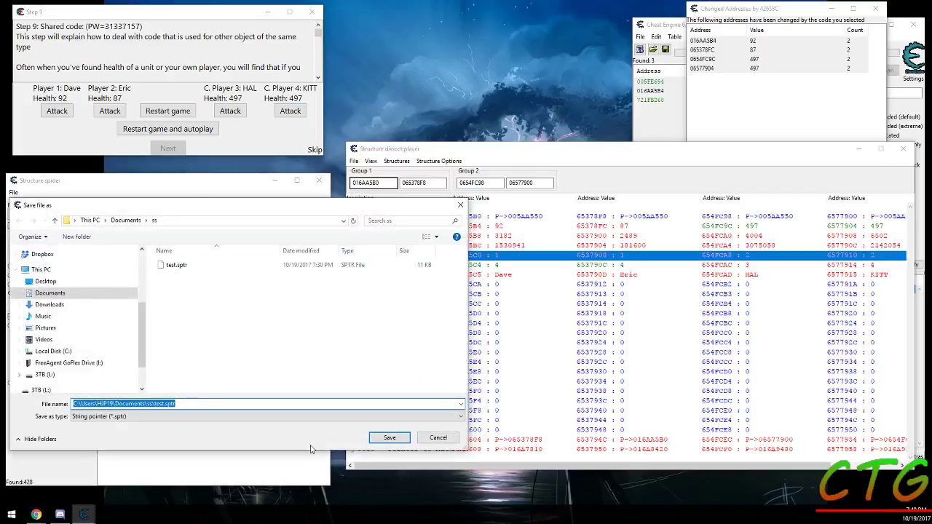
double_click(199, 267)
left_click(494, 261)
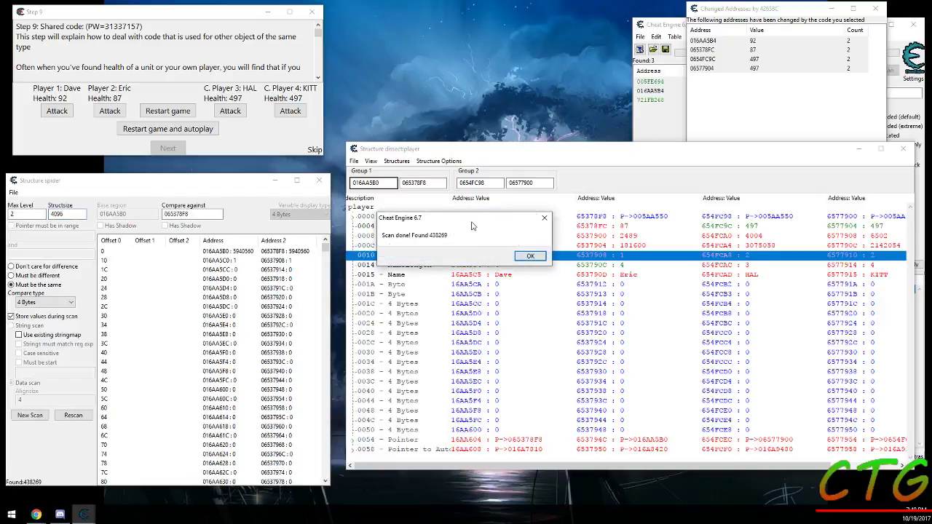
left_click_drag(471, 226, 212, 280)
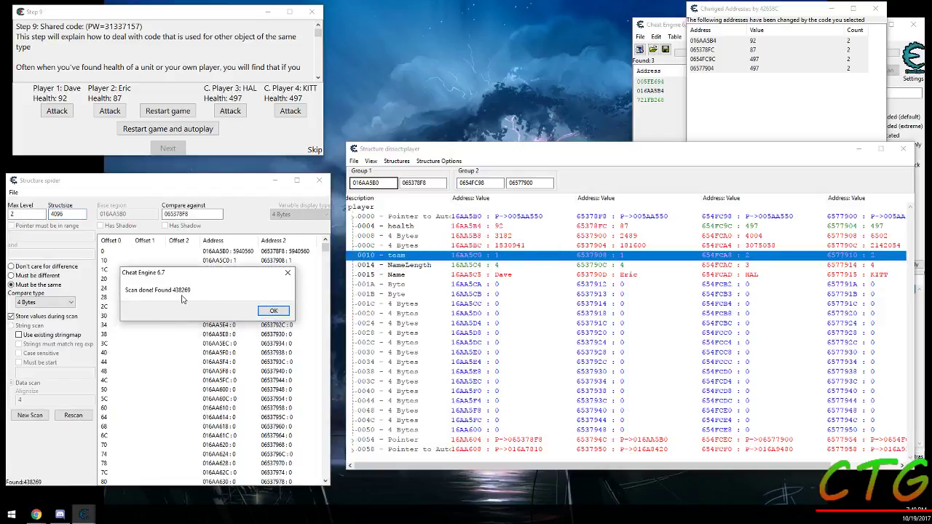
left_click(273, 311)
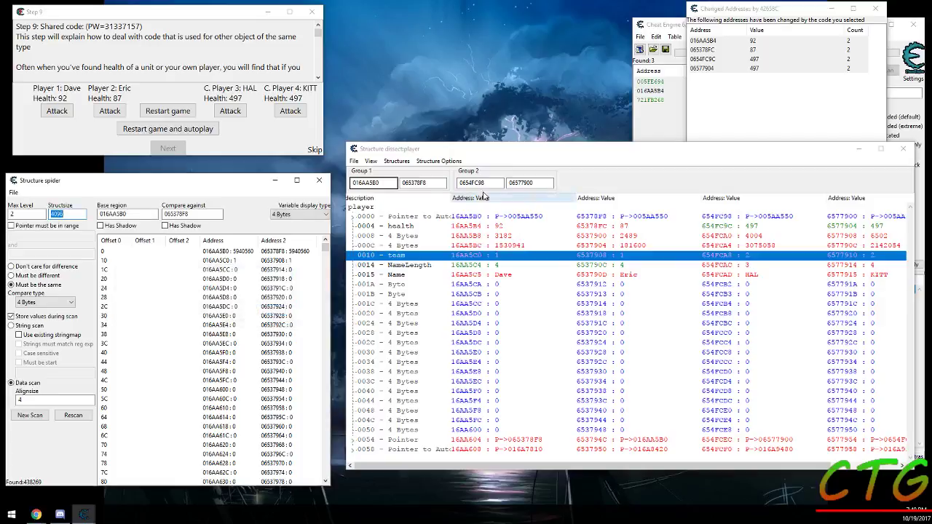
Change the Structure spider's compare address to 0654FC98, copied from the first address of Group 2.
double_click(480, 182)
key("ctrl+c")
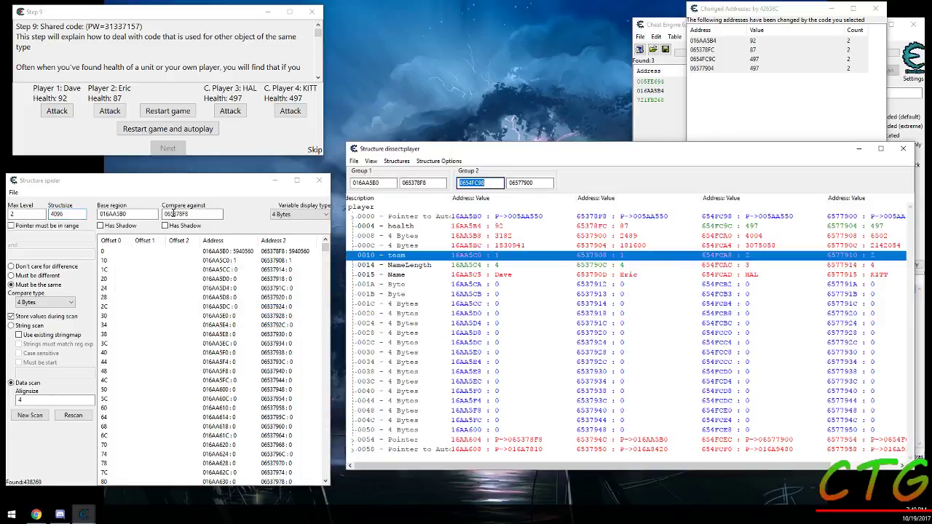
double_click(199, 211)
key("ctrl+v")
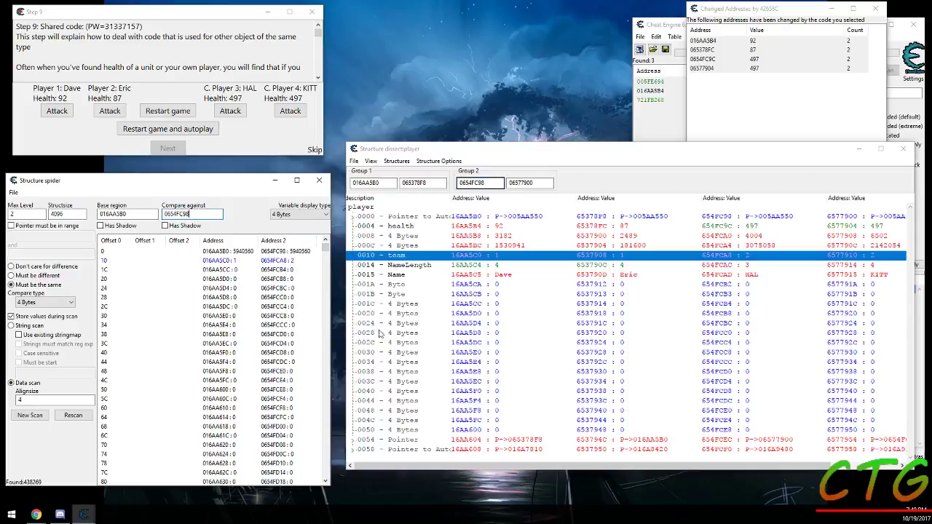
left_click(79, 420)
left_click(435, 438)
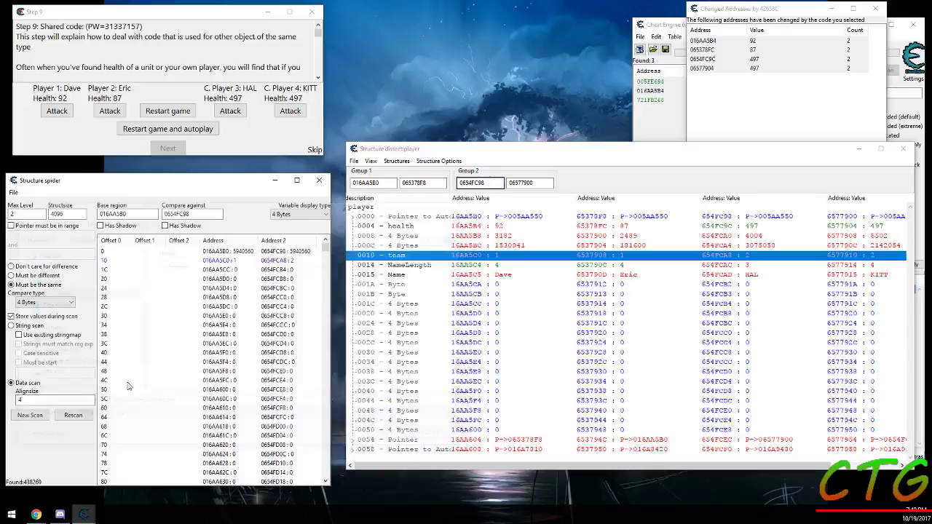
Rescan for values that must be different between the two addresses, overwriting test.sptr with the results.
left_click(37, 277)
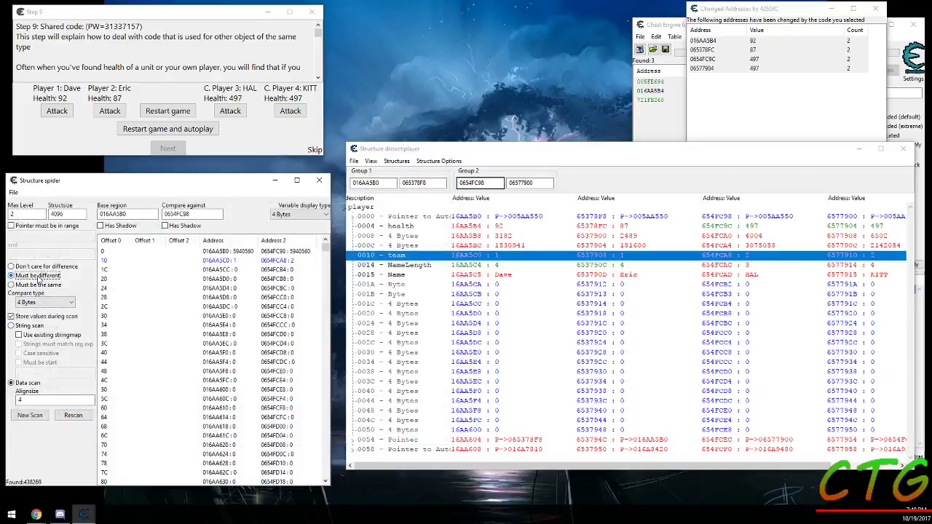
left_click(73, 415)
double_click(176, 265)
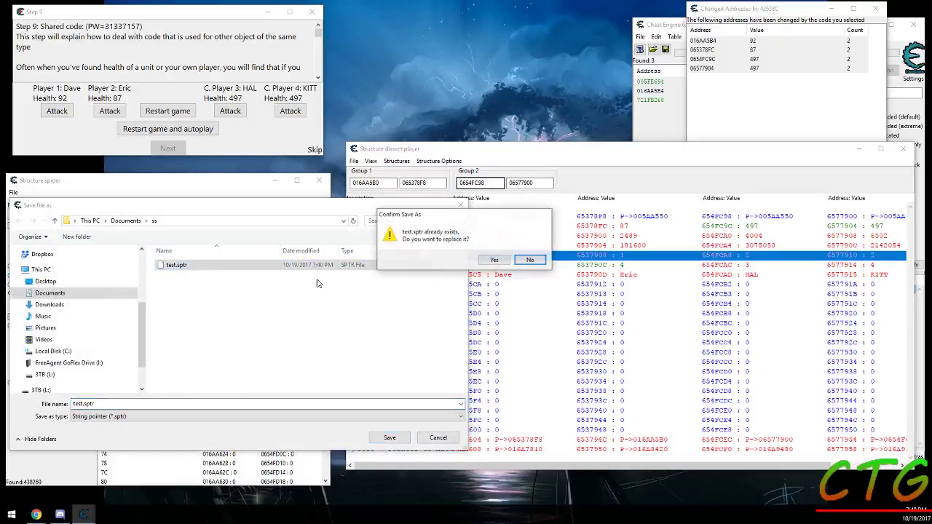
left_click(485, 259)
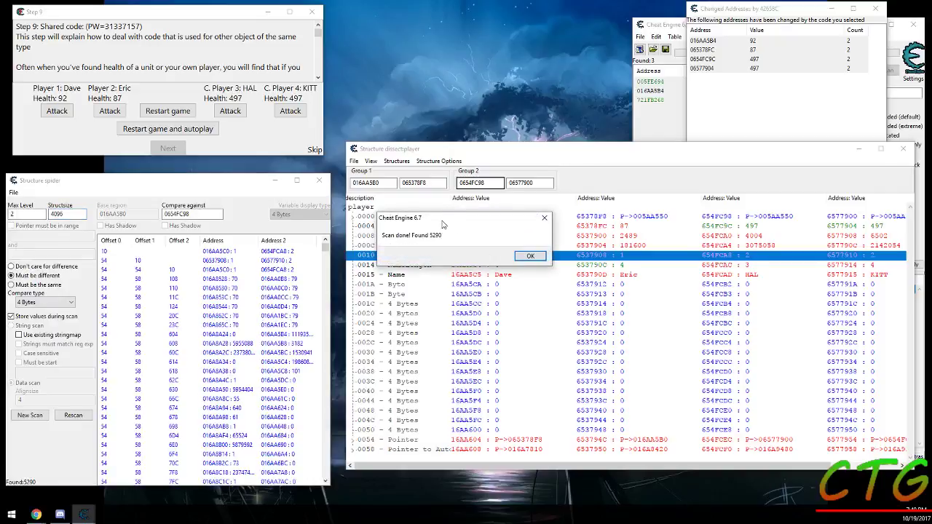
left_click_drag(442, 224, 164, 280)
left_click(252, 311)
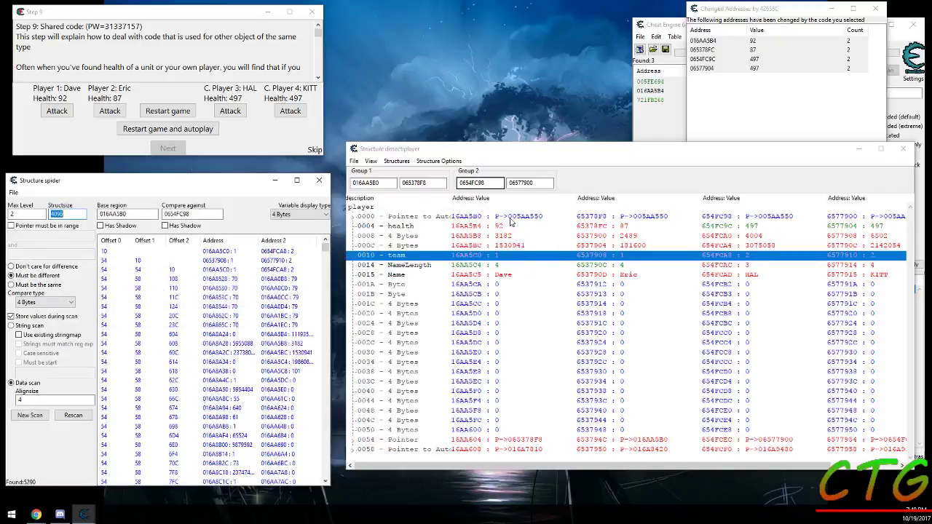
Set the Structure spider's compare address to 06577900, copied from the second address of Group 2.
double_click(527, 183)
key("ctrl+c")
double_click(192, 213)
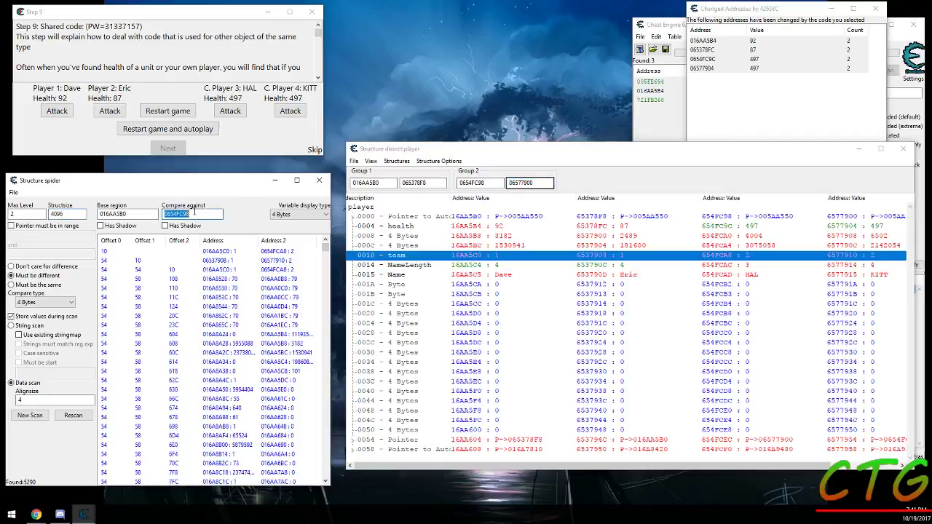
key("ctrl+v")
Rescan for values that must differ from those at 06577900, overwriting test.sptr with the results.
left_click(74, 415)
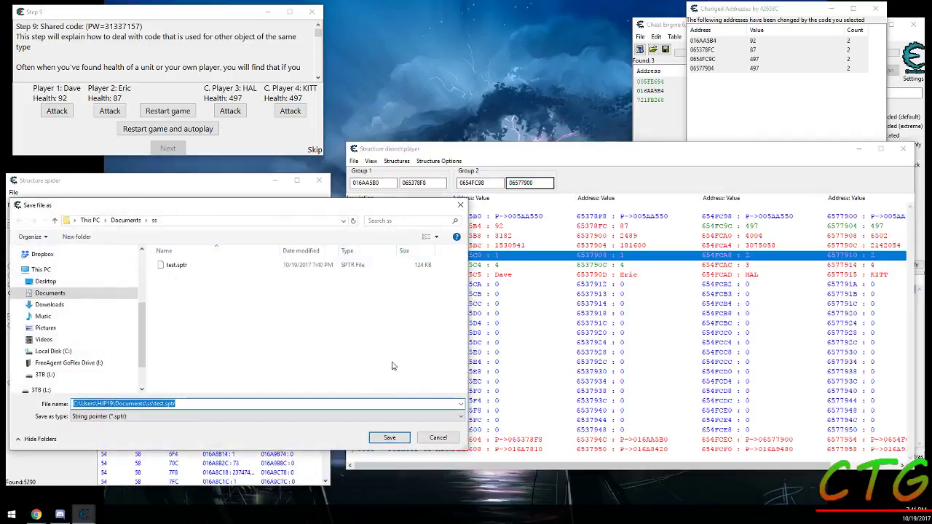
left_click(389, 437)
left_click(494, 260)
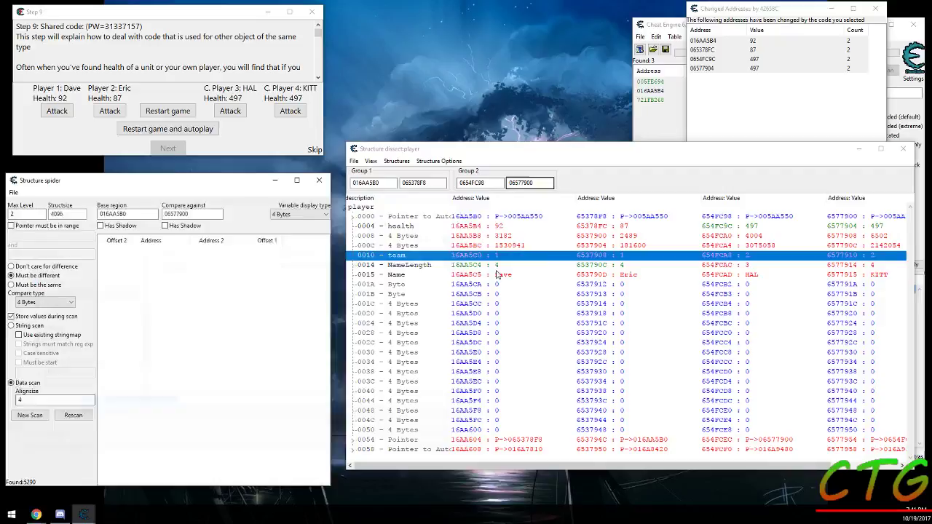
left_click_drag(464, 219, 270, 233)
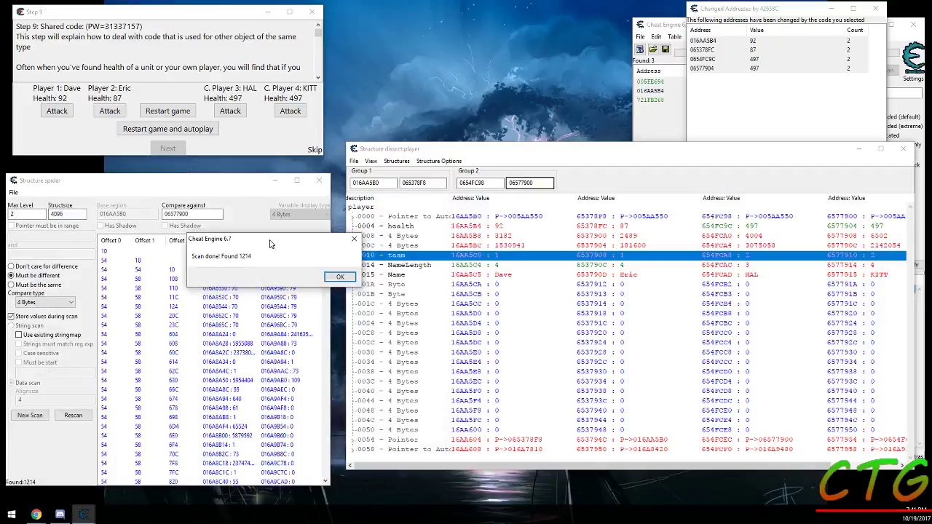
left_click(340, 283)
Set the spider's base region to 0654FC98, copied from Group 2, and require the values to be the same.
double_click(481, 183)
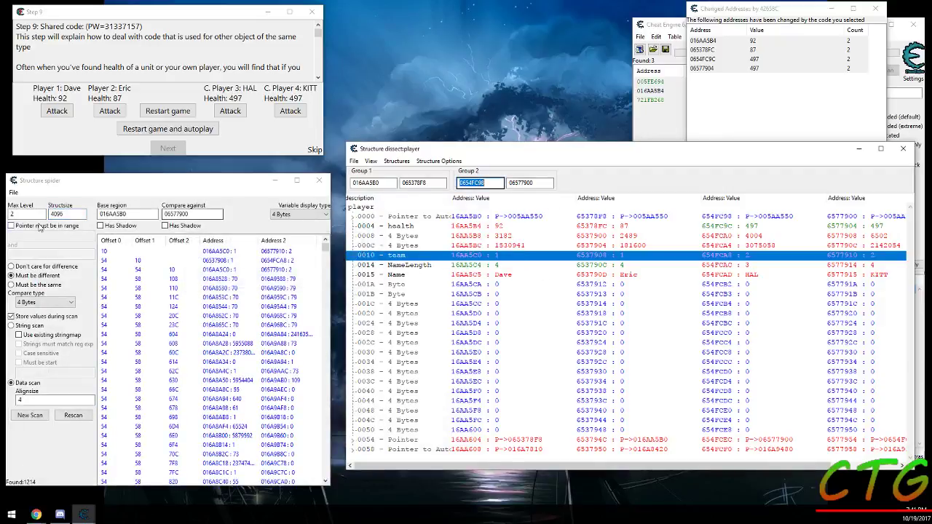
double_click(127, 214)
type("0654FC98")
left_click(40, 284)
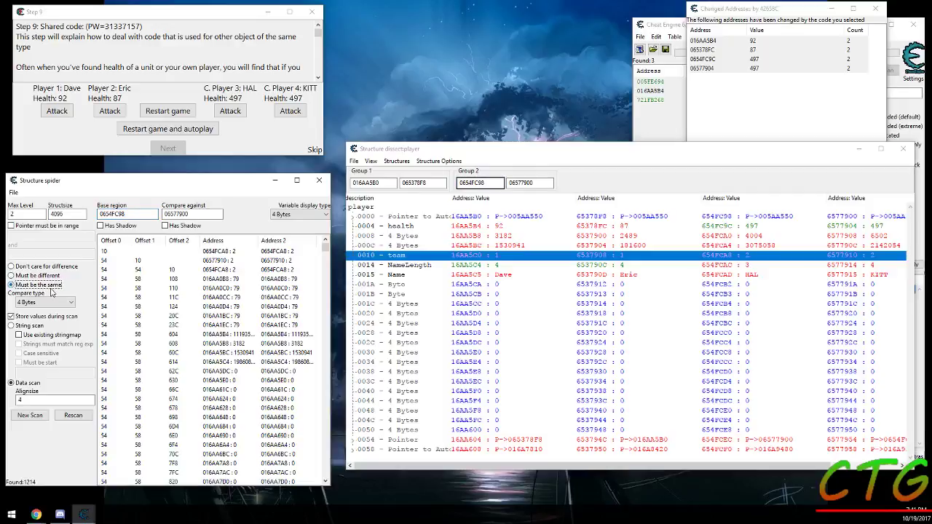
Rescan for values shared by the two Group 2 addresses, overwriting test.sptr with the results.
left_click(73, 415)
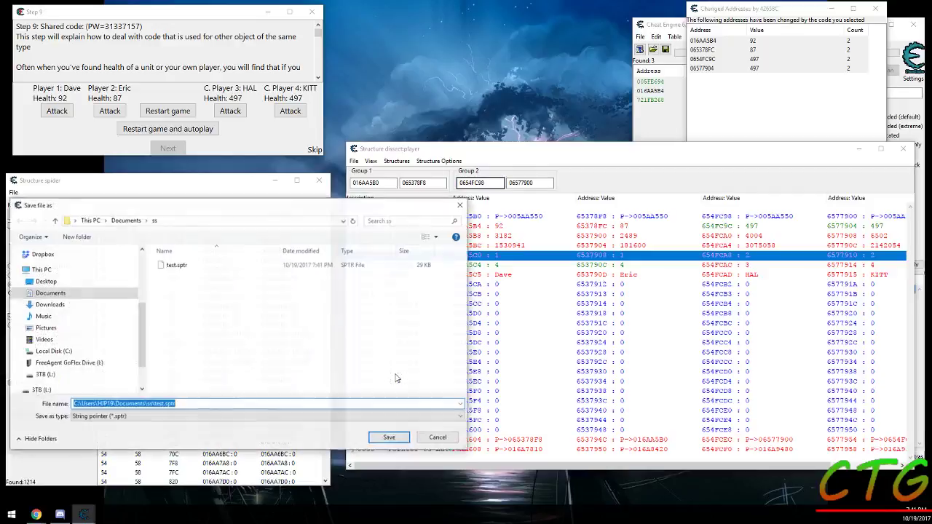
left_click(389, 439)
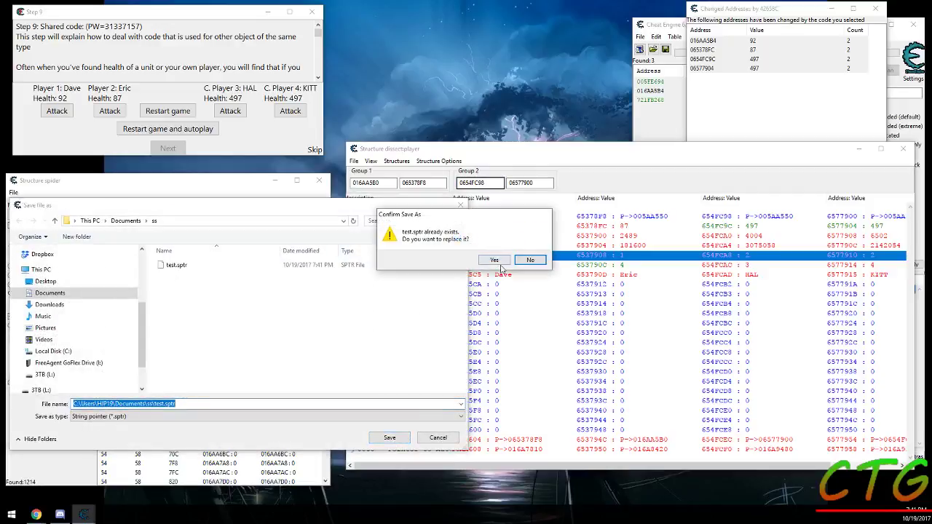
left_click(493, 259)
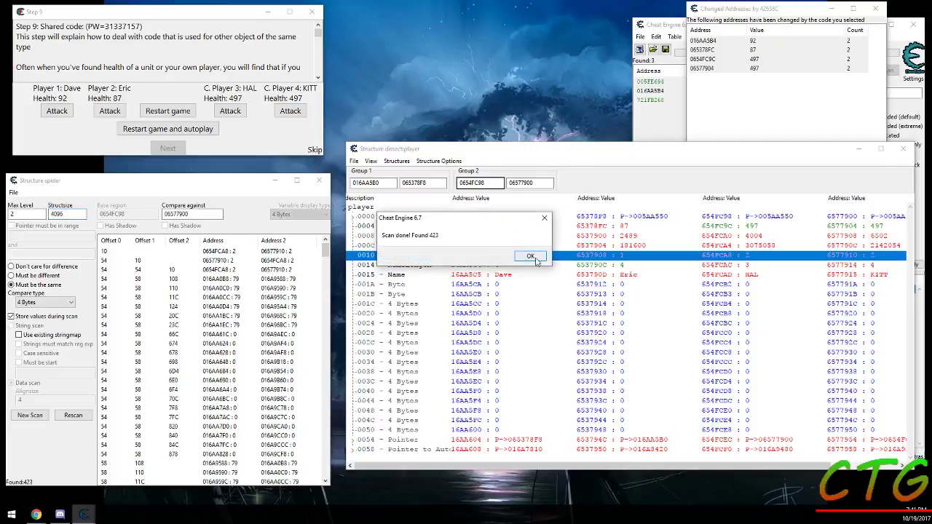
left_click(531, 259)
Examine the first spider results, at offsets 10, 54-10 and 54-54-10, against the team entry in the player structure.
left_click(219, 297)
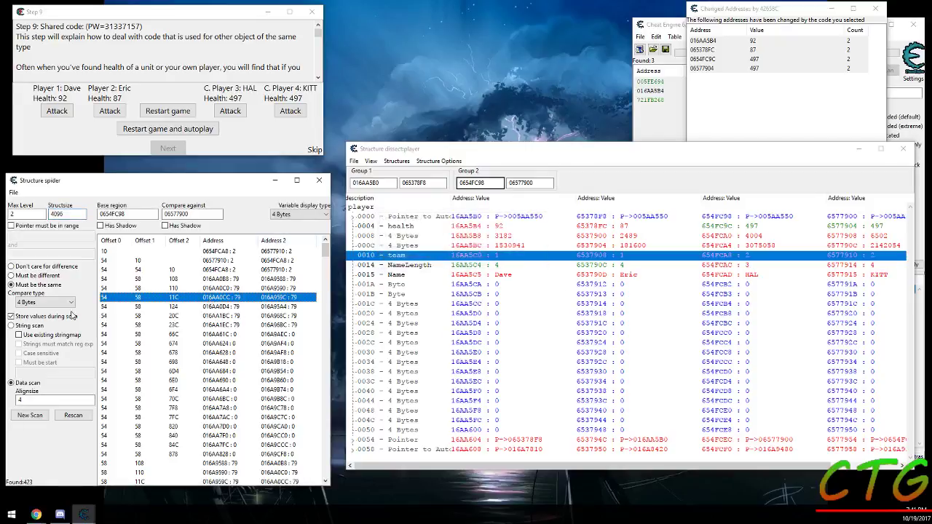
left_click(124, 252)
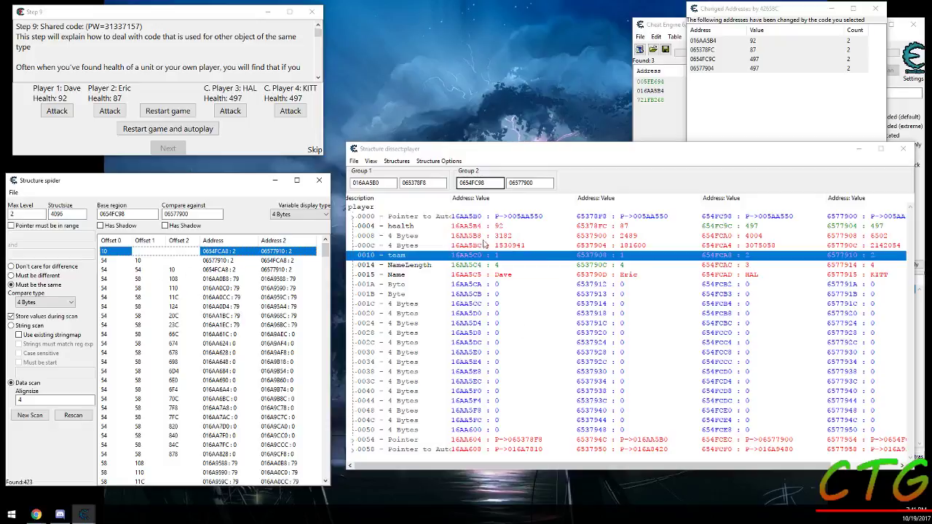
left_click(133, 262)
left_click(114, 252)
left_click(503, 258)
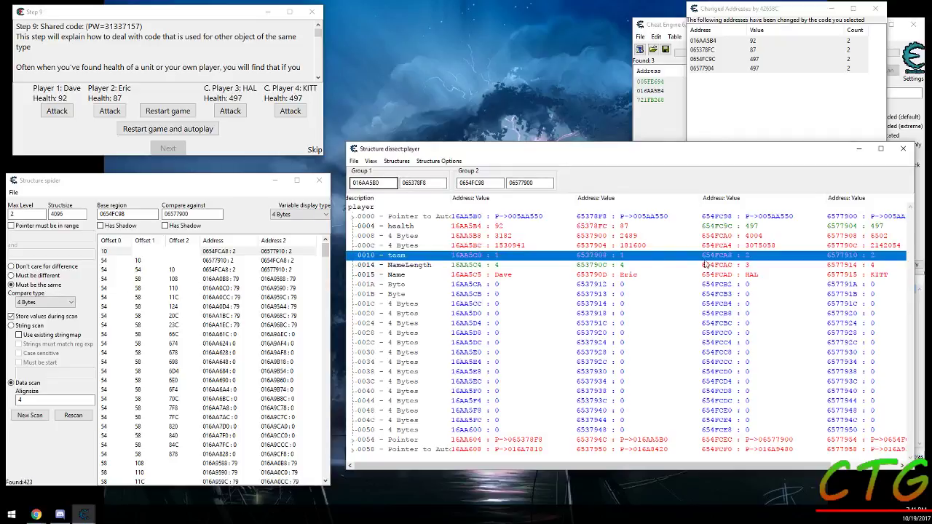
left_click(193, 269)
left_click(143, 261)
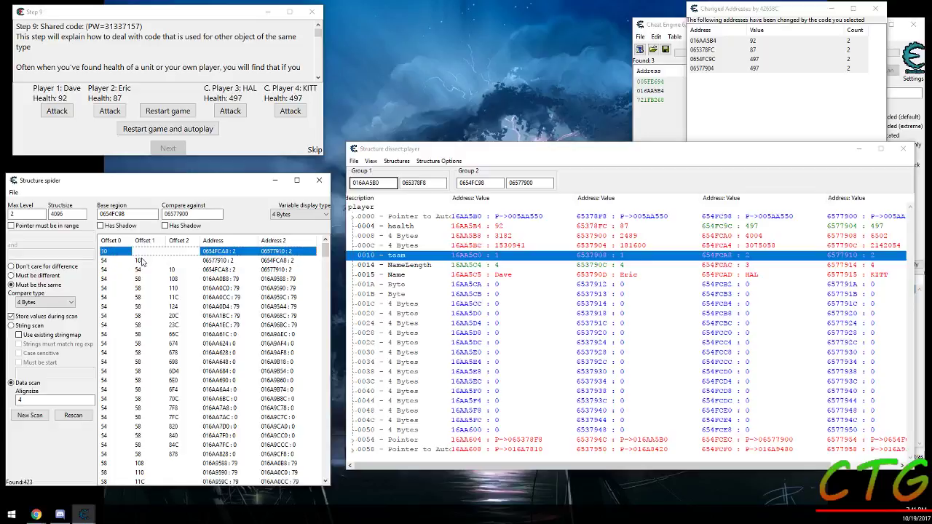
left_click(241, 269)
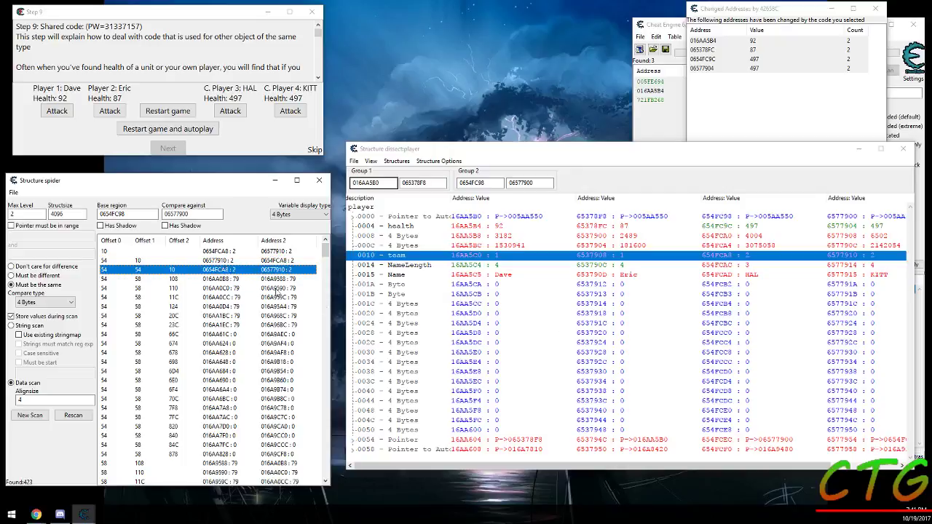
left_click(287, 260)
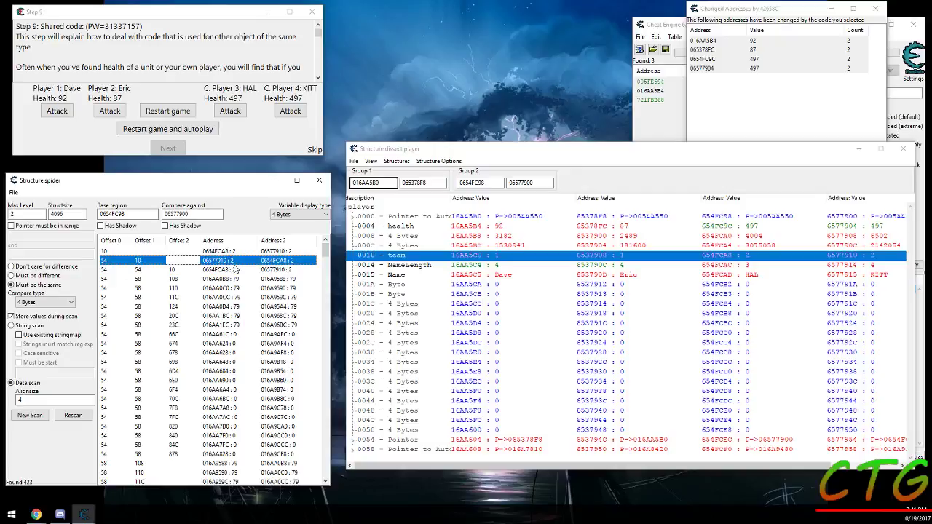
left_click(272, 251)
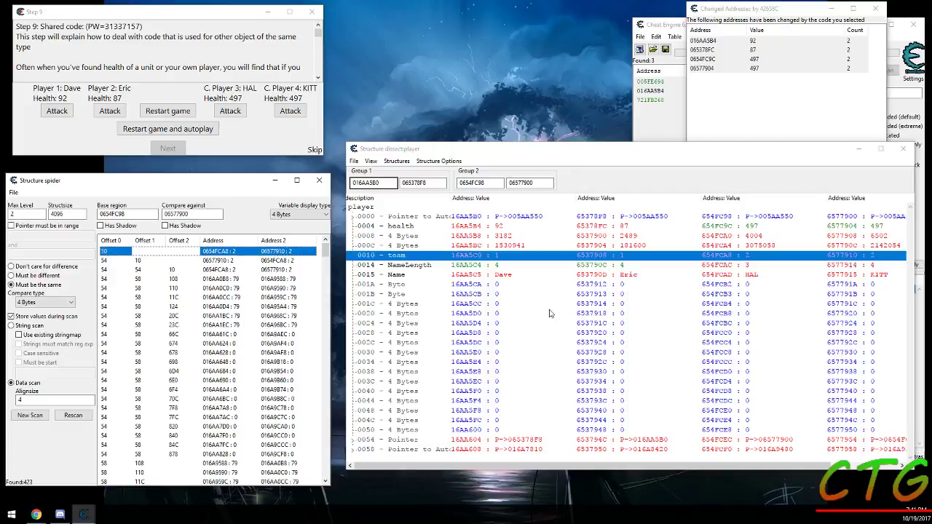
Expand the pointer at offset 0054 in the player structure, inspect its fields across all four players, and collapse it again.
double_click(401, 438)
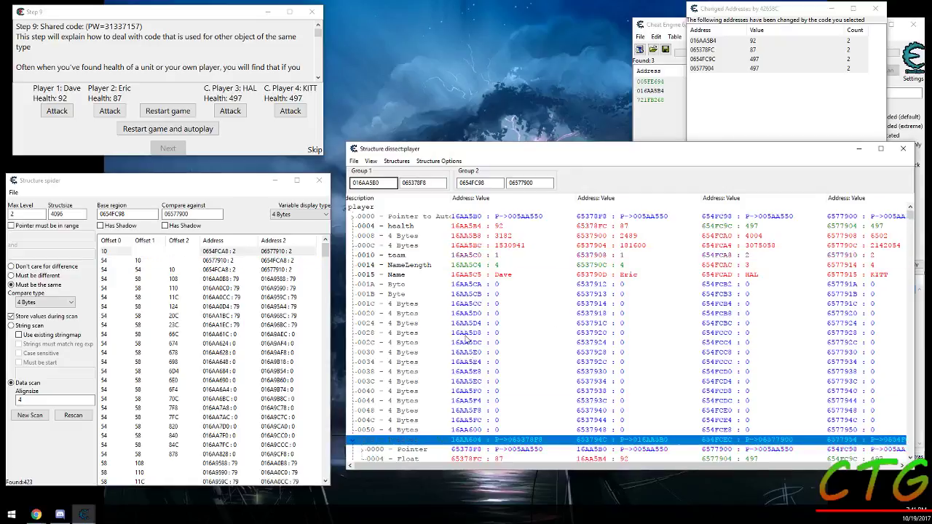
scroll(446, 319, "up", 3)
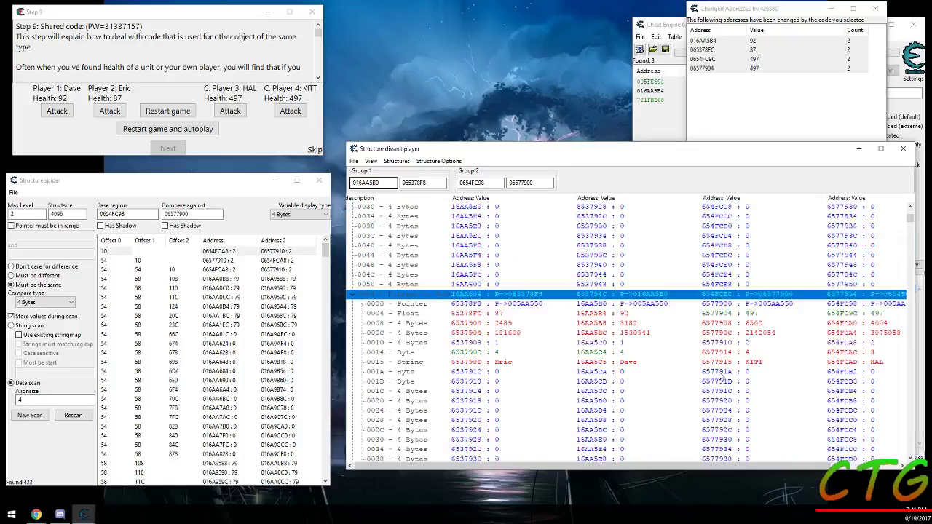
scroll(710, 391, "up", 3)
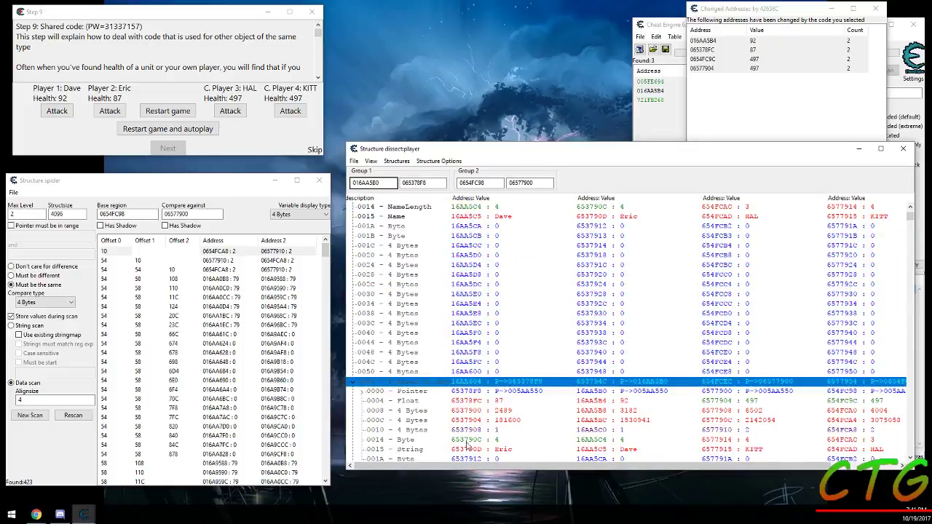
left_click(488, 442)
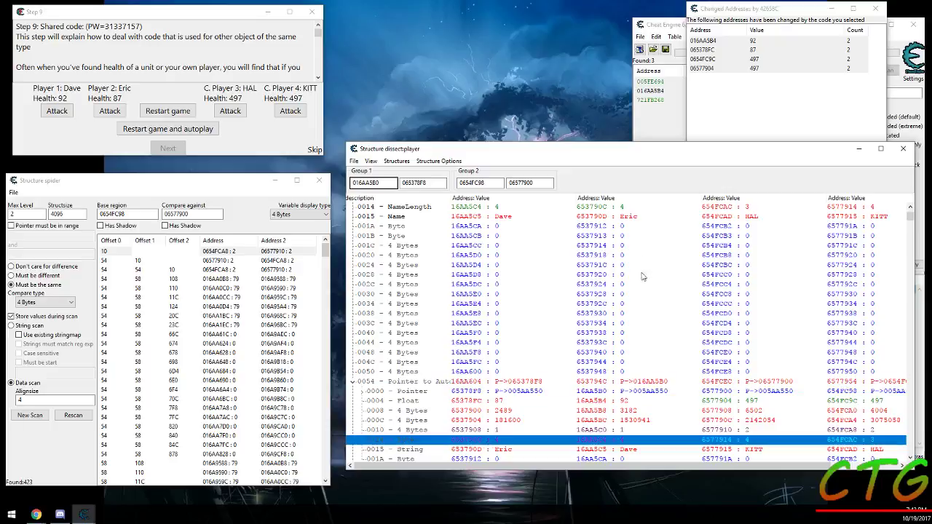
left_click(619, 451)
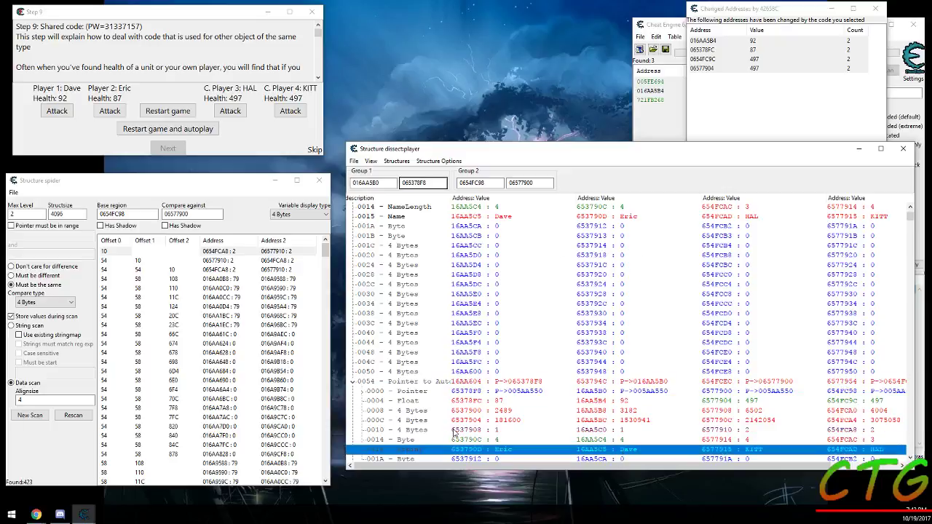
key("Left")
key("Left")
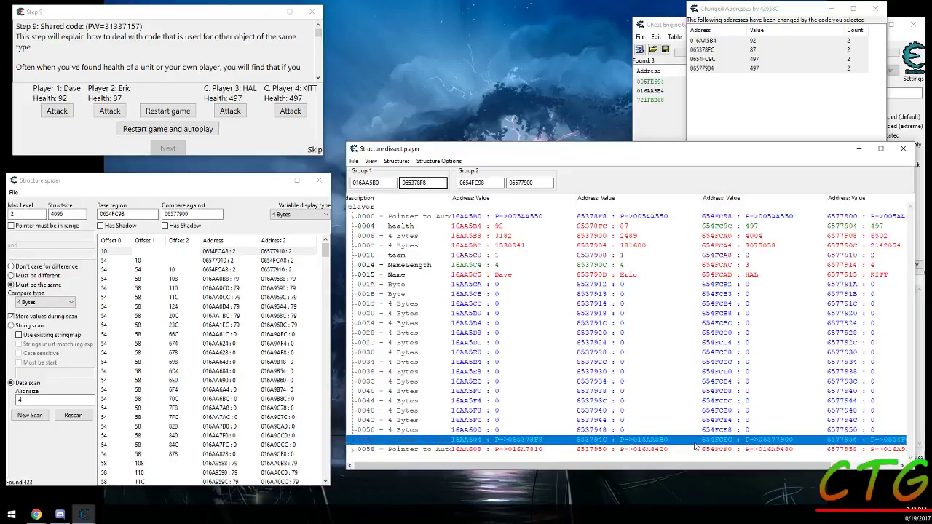
Review the spider results under offset 58 and expand the pointer at offset 0058 in the player structure.
scroll(291, 361, "down", 7)
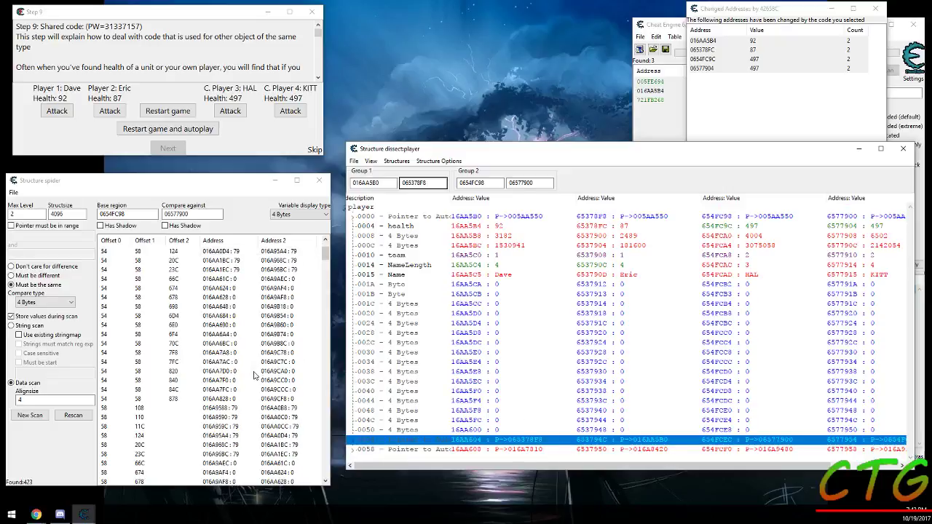
left_click(186, 335)
double_click(512, 449)
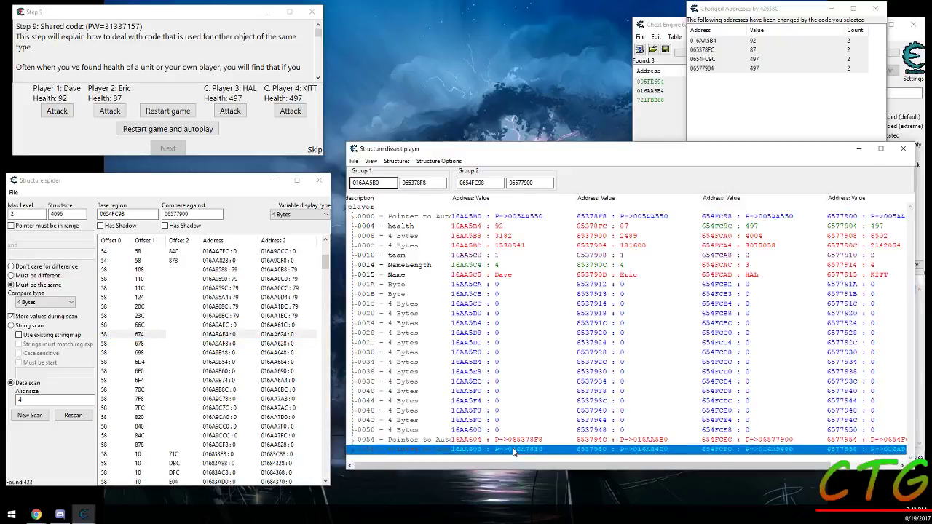
scroll(524, 378, "down", 7)
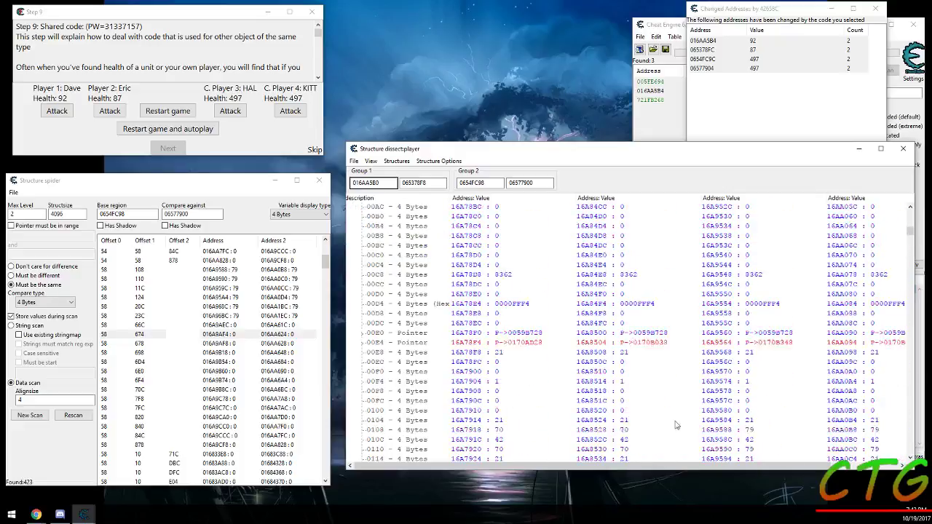
scroll(526, 311, "up", 1)
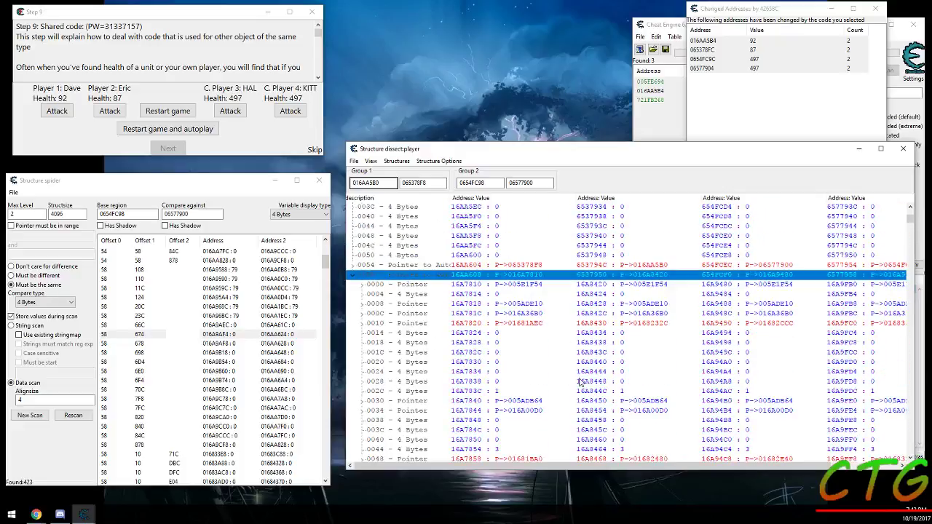
Look up the spider result with offsets 58 and 108 and find offset 0108 in the expanded 0058 pointer.
left_click(202, 316)
scroll(195, 330, "up", 2)
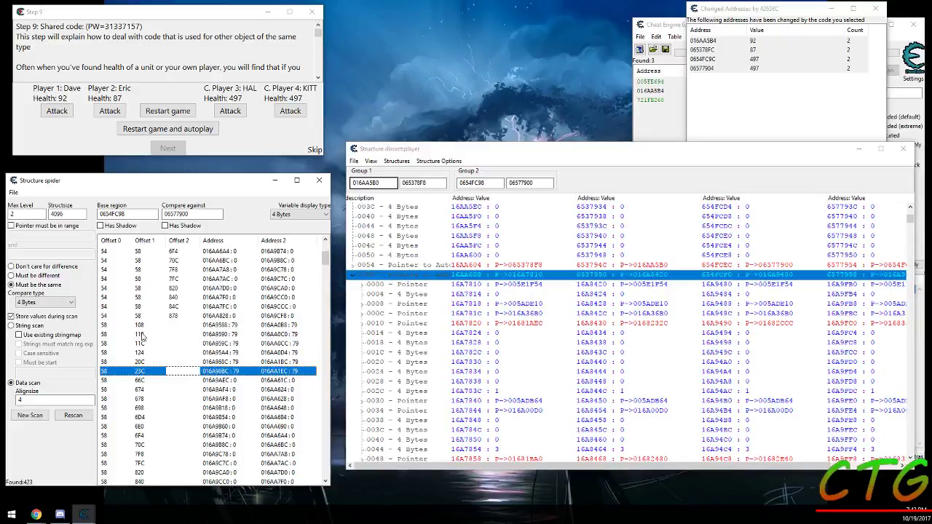
left_click(143, 334)
left_click(139, 325)
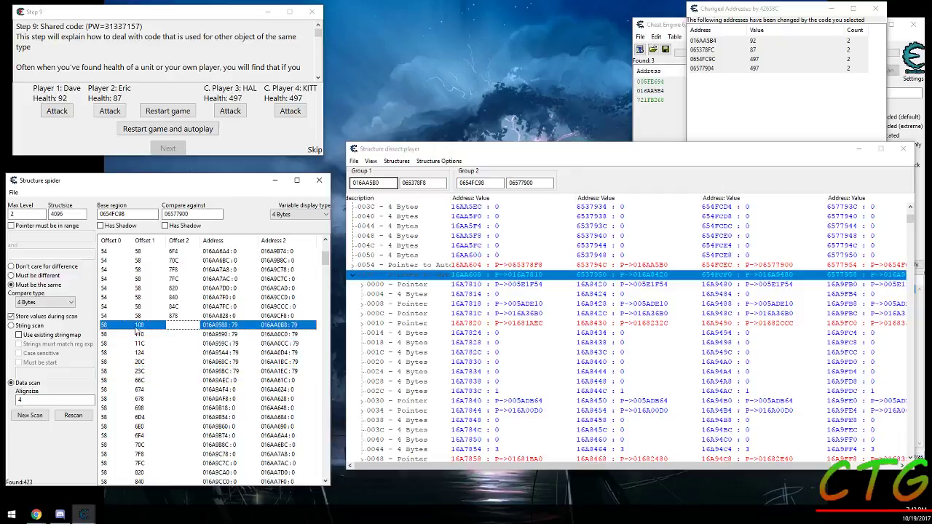
scroll(514, 383, "down", 15)
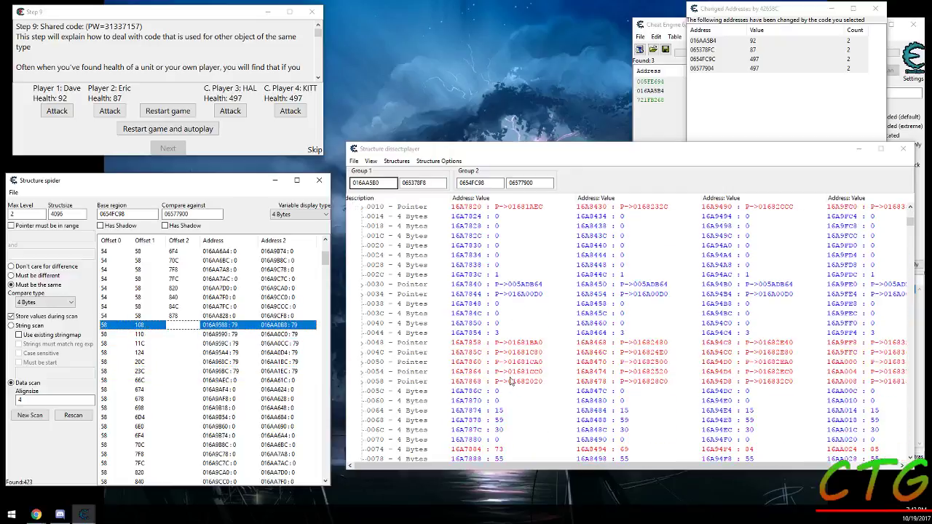
left_click(458, 424)
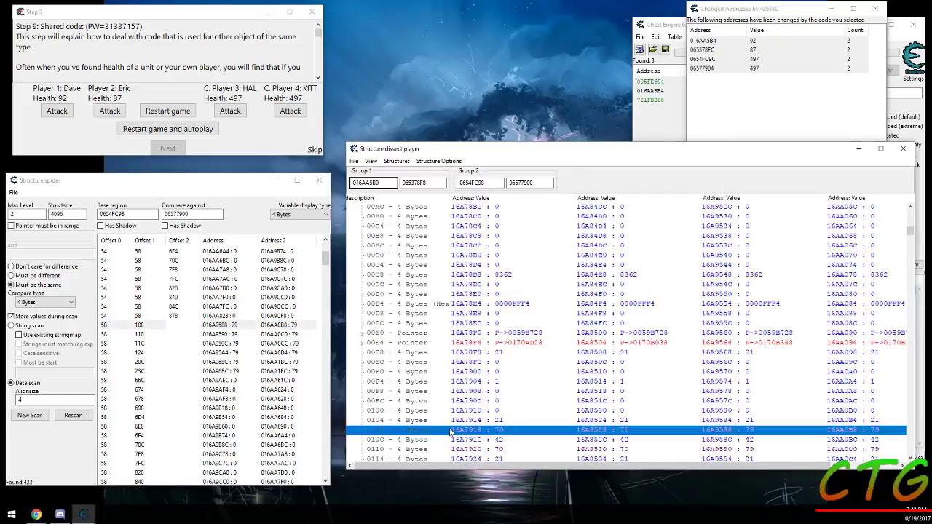
Compare the values at and below offset 0108 across all four players, and review the further spider results under offset 58.
left_click(531, 466)
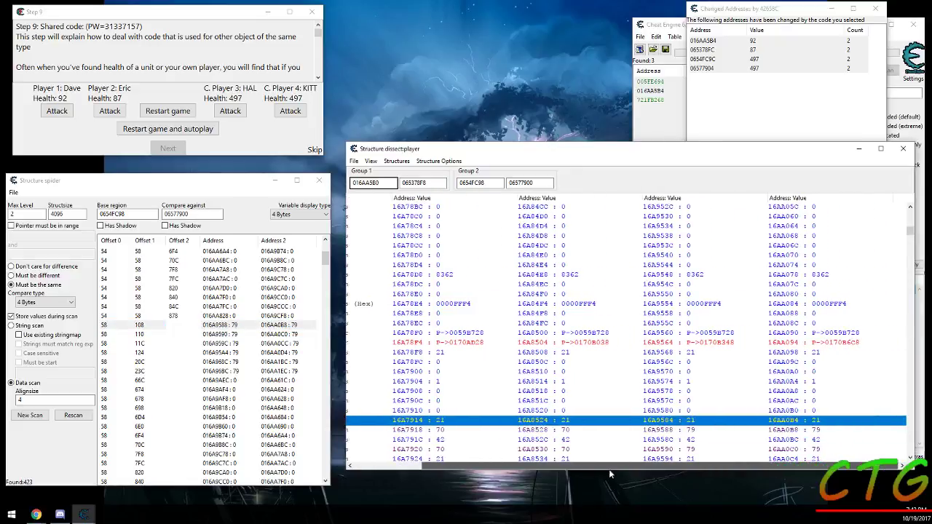
left_click(446, 431)
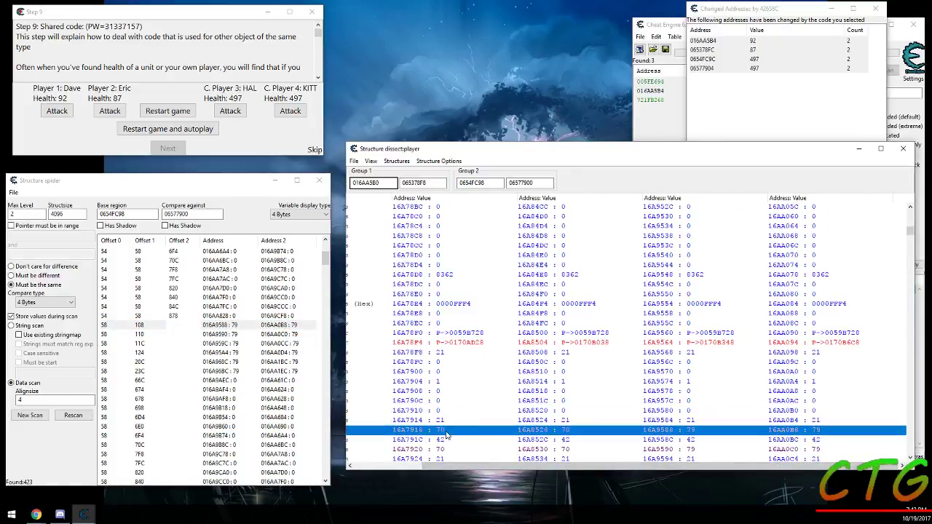
left_click(711, 432)
left_click(739, 423)
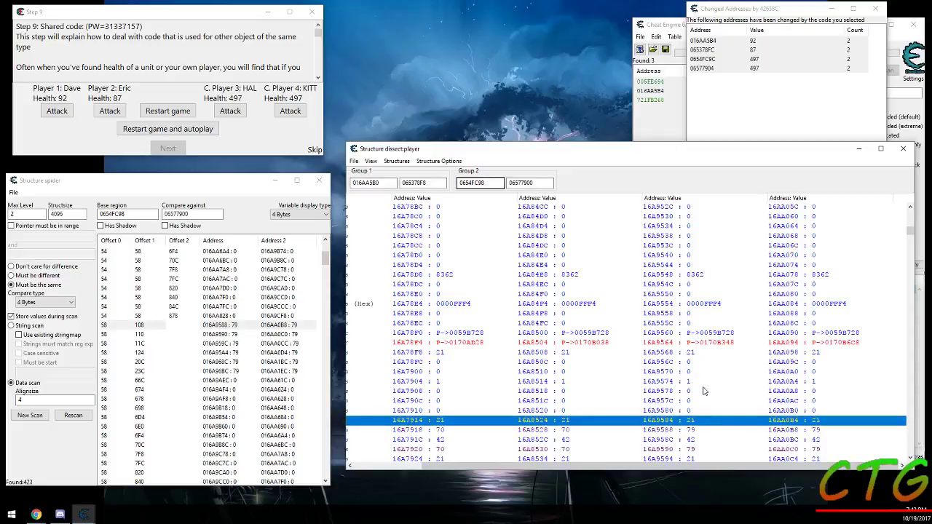
scroll(703, 391, "down", 6)
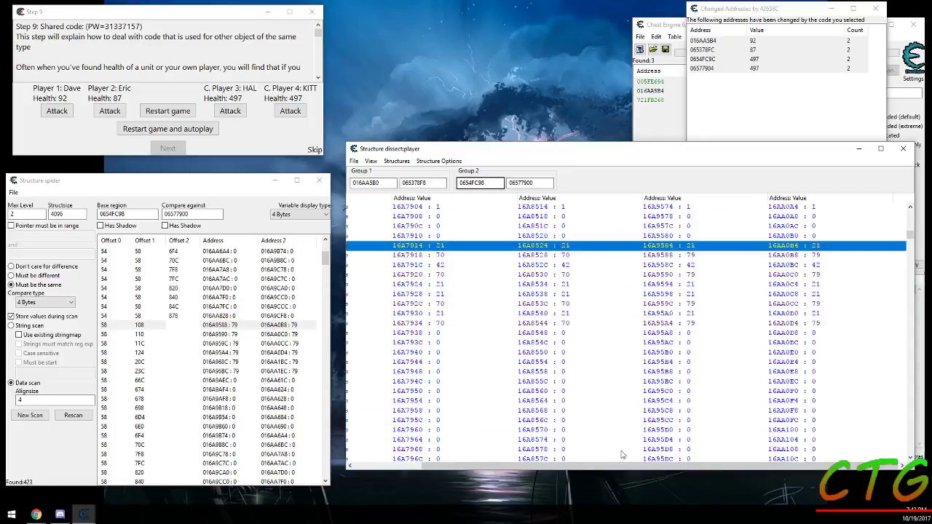
left_click(282, 352)
scroll(266, 408, "down", 10)
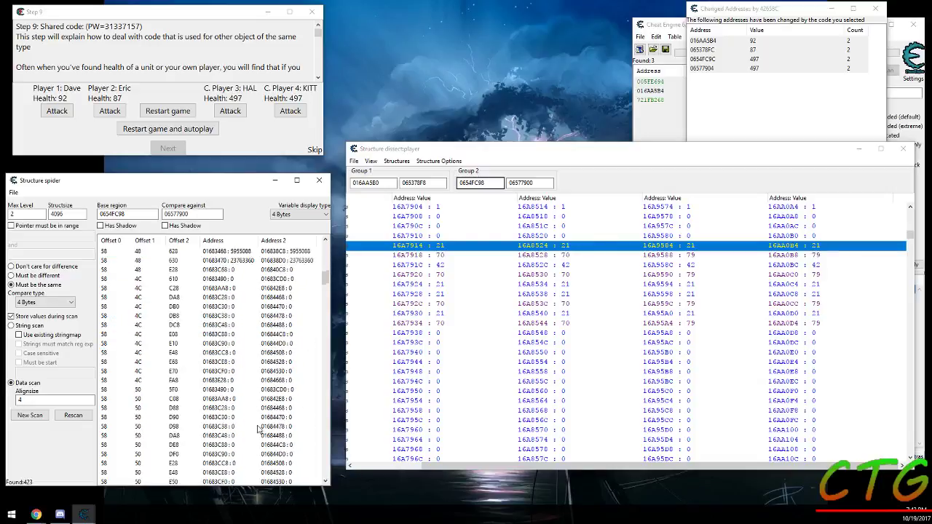
Review the spider results under offset 58 and select the one with offsets 58, 10 and 71C.
scroll(259, 429, "down", 8)
scroll(135, 340, "up", 10)
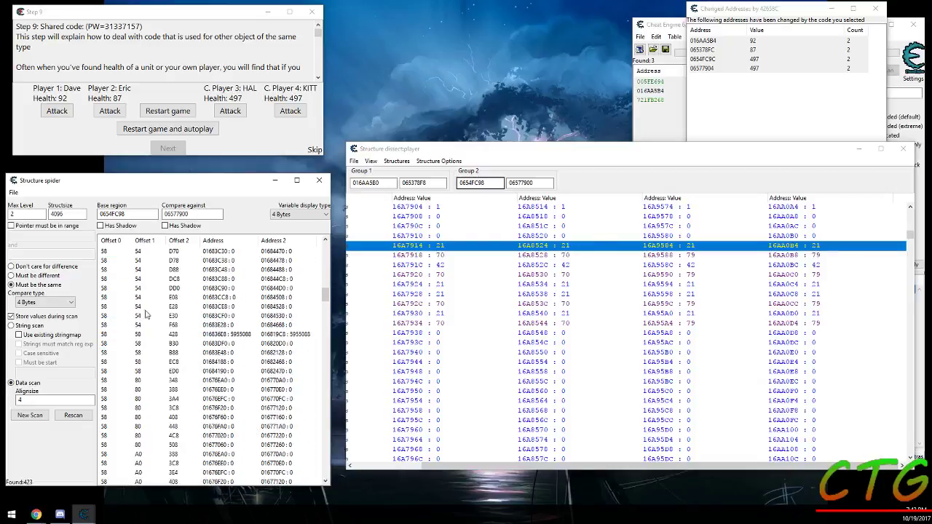
double_click(45, 214)
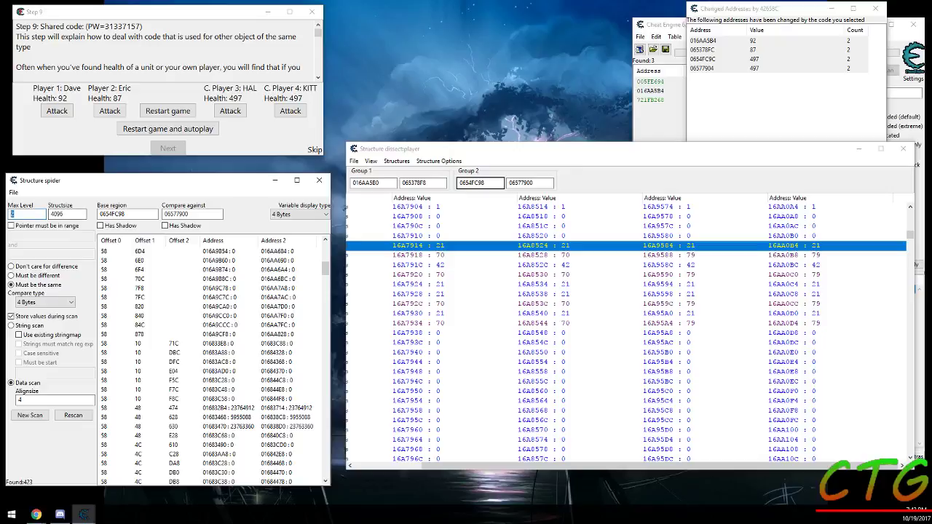
left_click(146, 344)
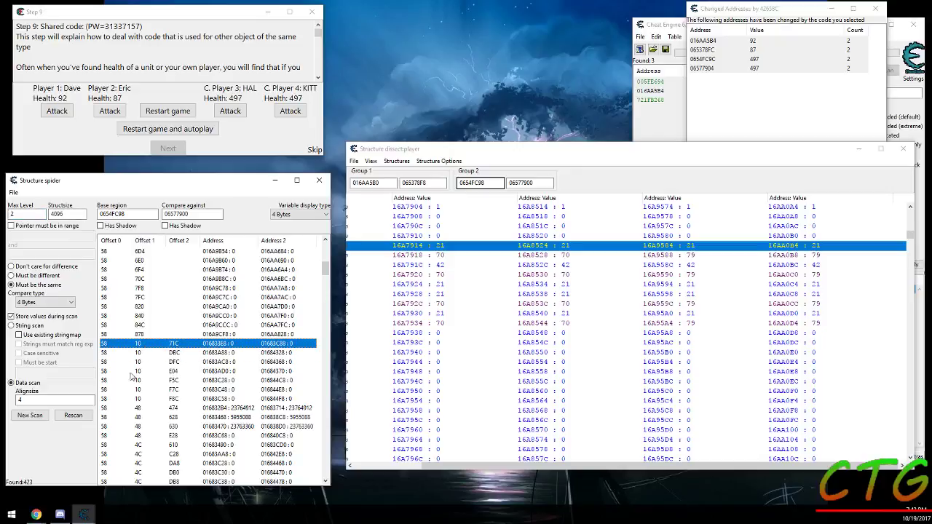
Find and expand the pointer at offset 0010 inside the expanded 0058 pointer.
left_click(465, 284)
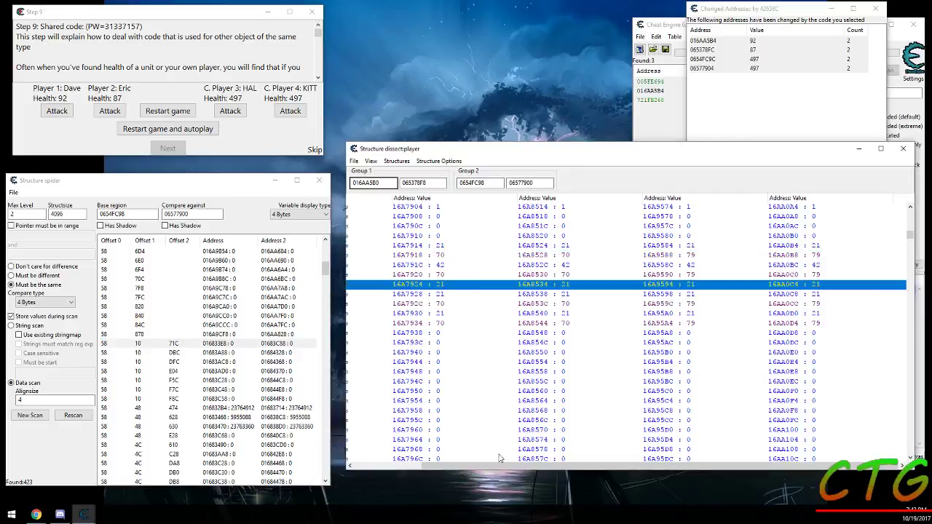
left_click_drag(504, 463, 393, 459)
scroll(481, 265, "up", 6)
scroll(480, 268, "up", 15)
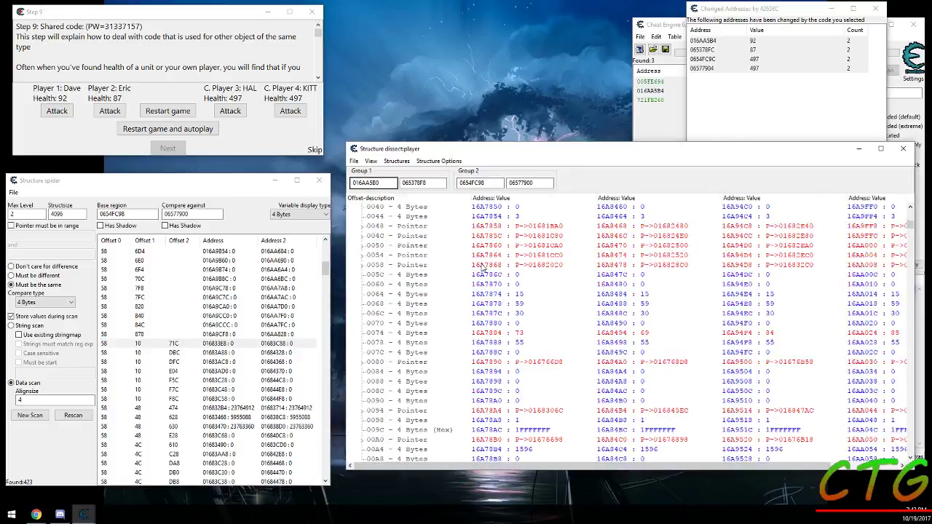
left_click(401, 324)
key("Right")
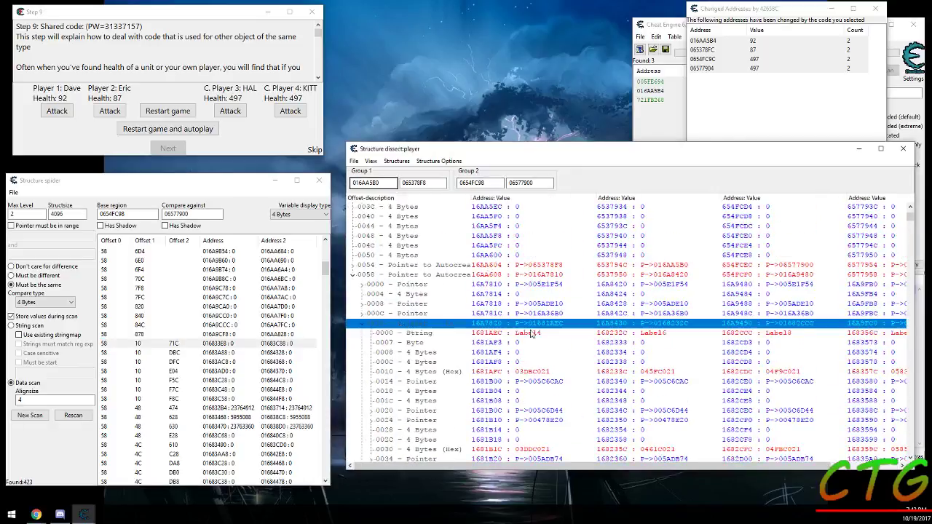
Compare the string and other fields of the expanded 0010 pointer across all four players.
scroll(587, 357, "down", 1)
left_click_drag(537, 466, 579, 468)
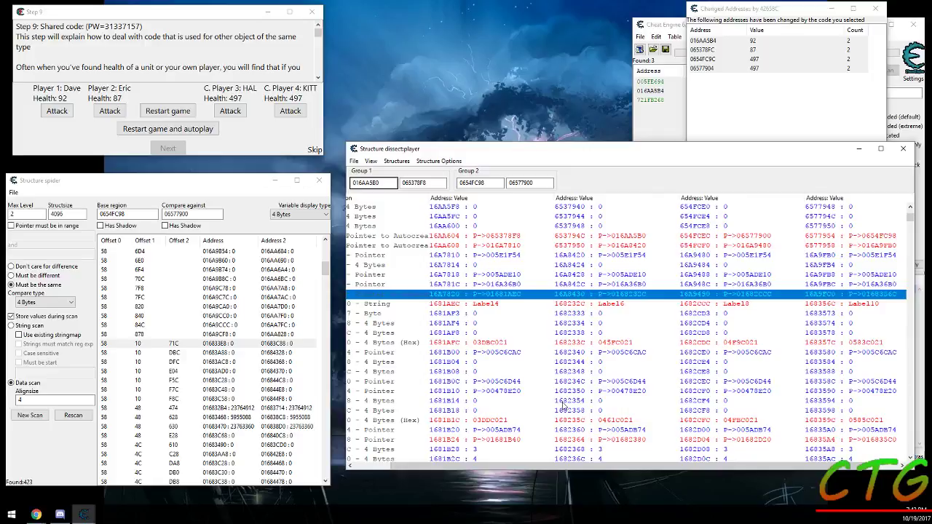
scroll(566, 409, "down", 5)
scroll(495, 196, "up", 2)
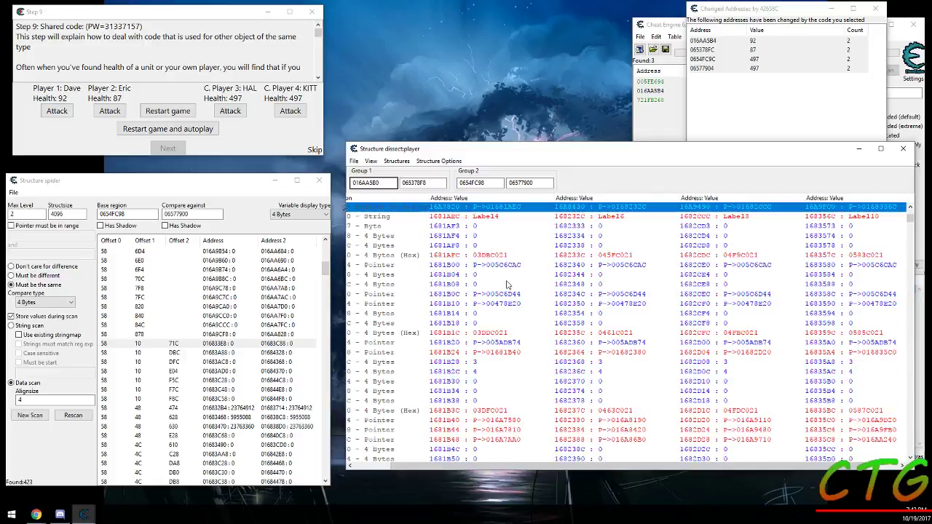
left_click(671, 218)
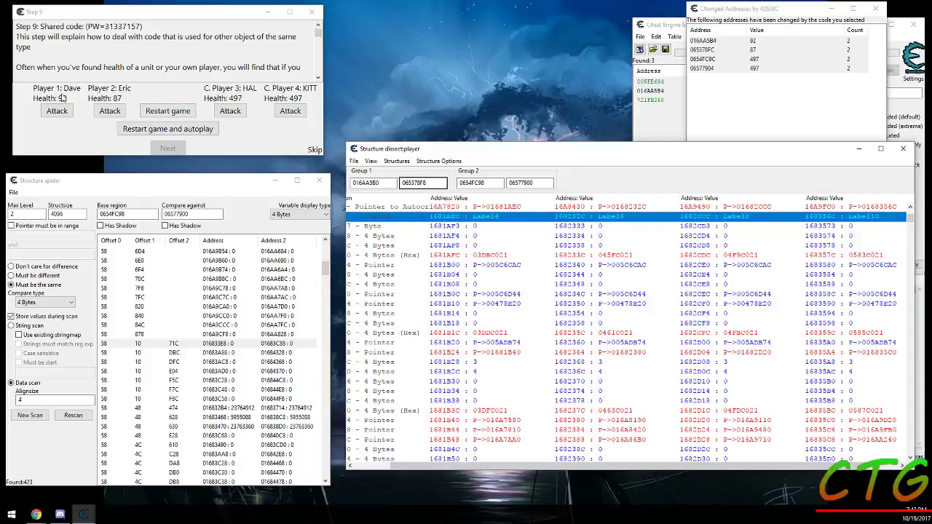
Find offset 071C within the expanded 0010 pointer, matching the spider result with offsets 58, 10 and 71C.
left_click(196, 344)
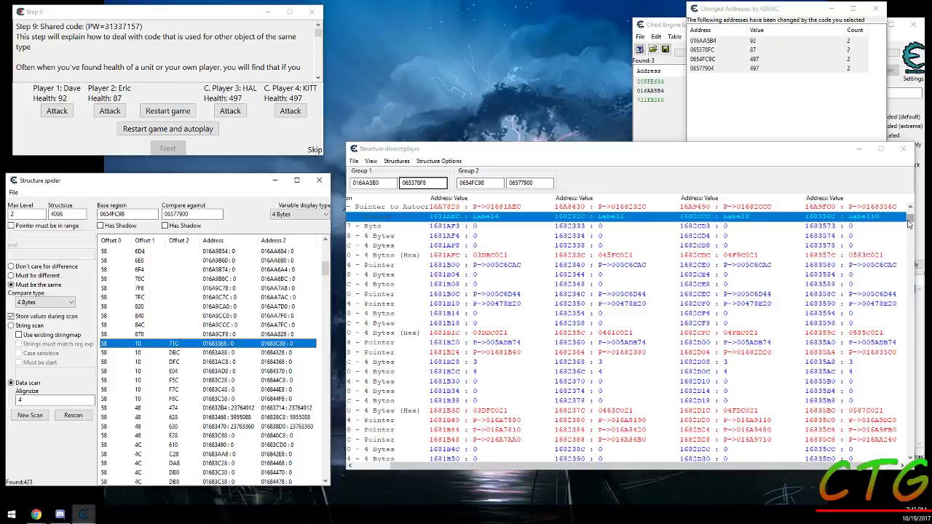
left_click_drag(909, 221, 894, 284)
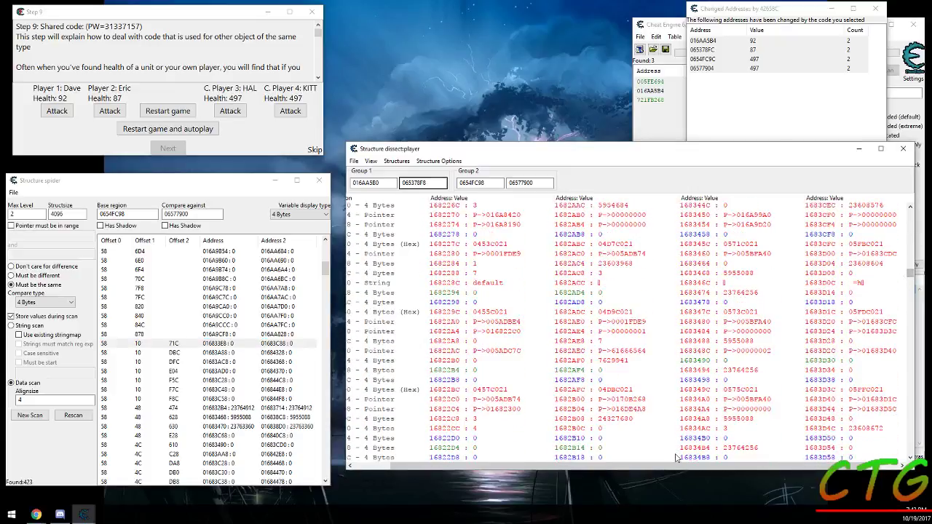
left_click_drag(677, 466, 657, 466)
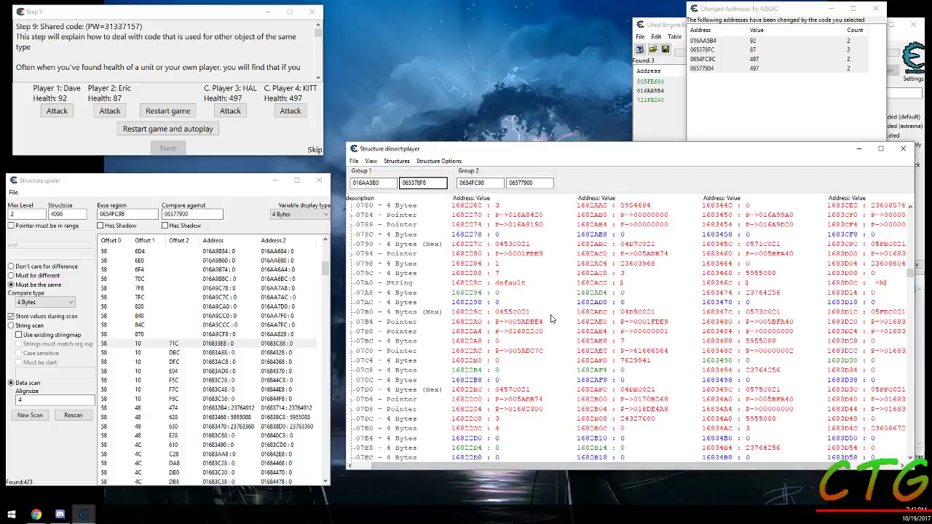
scroll(460, 272, "up", 14)
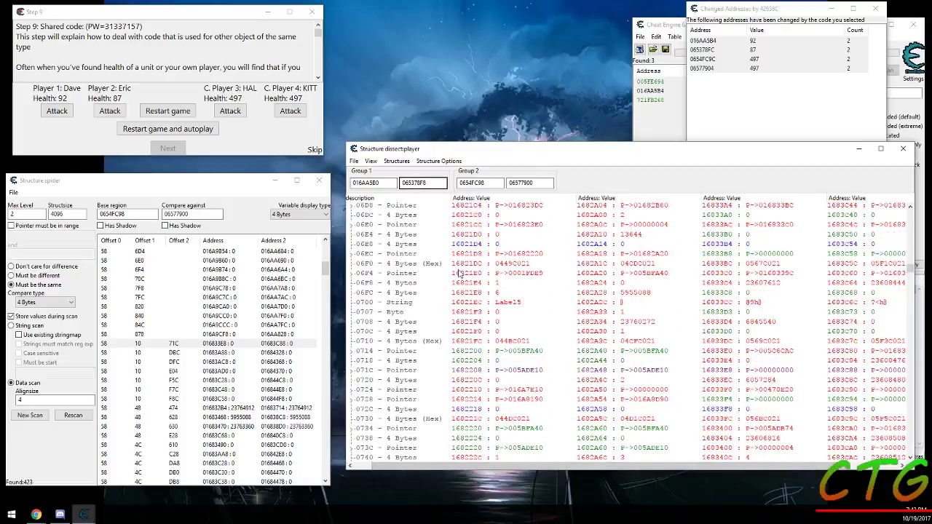
left_click(403, 371)
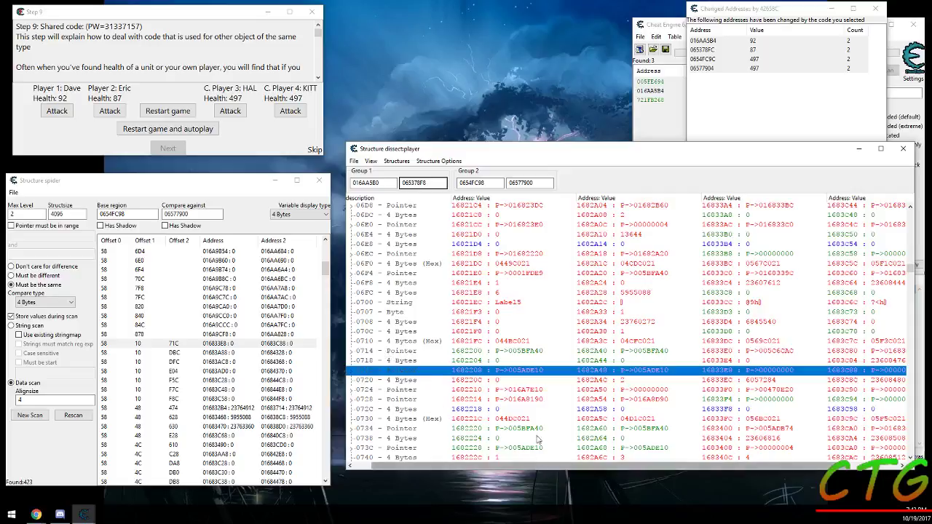
Expand and collapse the pointer at offset 071C, and compare its values across all four players.
key("Right")
scroll(572, 398, "down", 3)
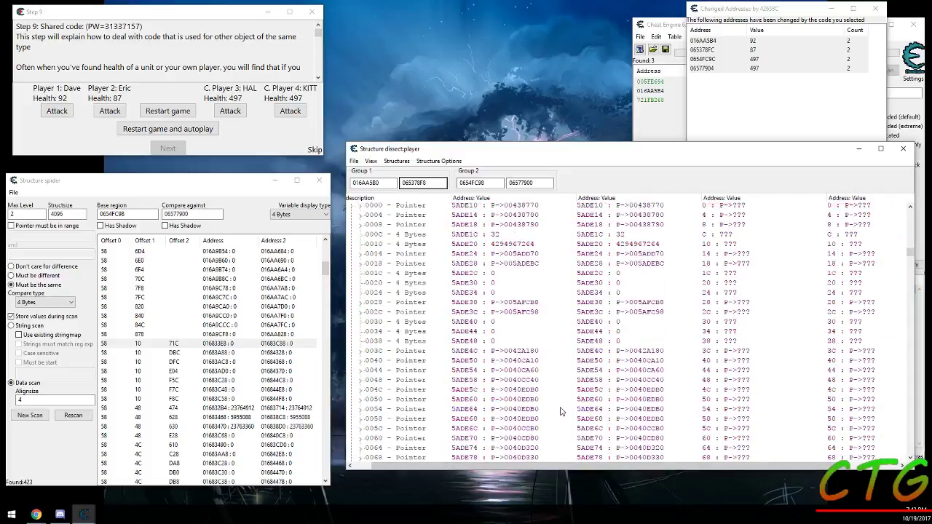
key("Left")
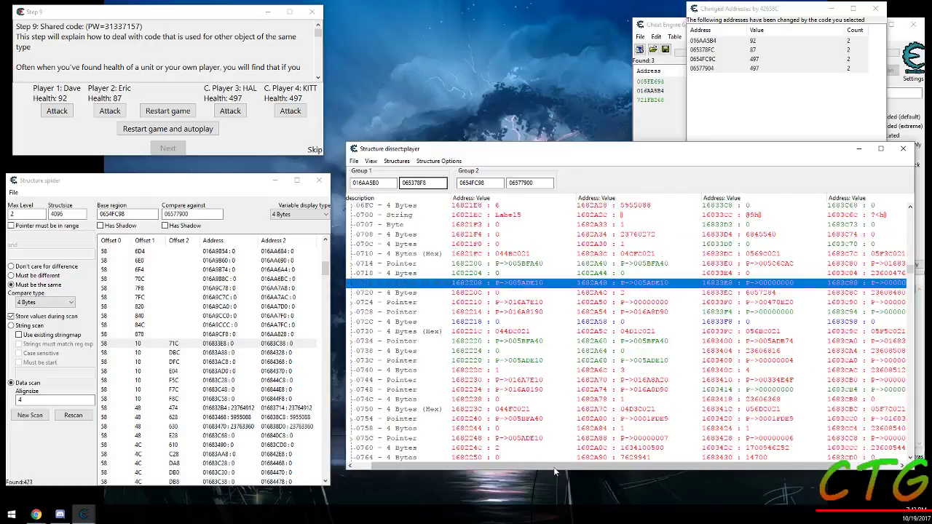
left_click_drag(556, 466, 603, 466)
left_click(666, 303)
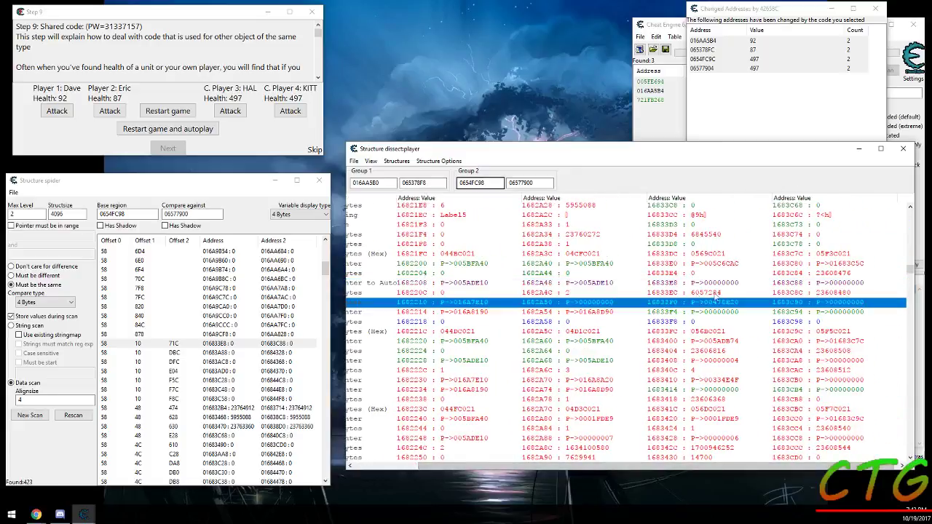
left_click(730, 284)
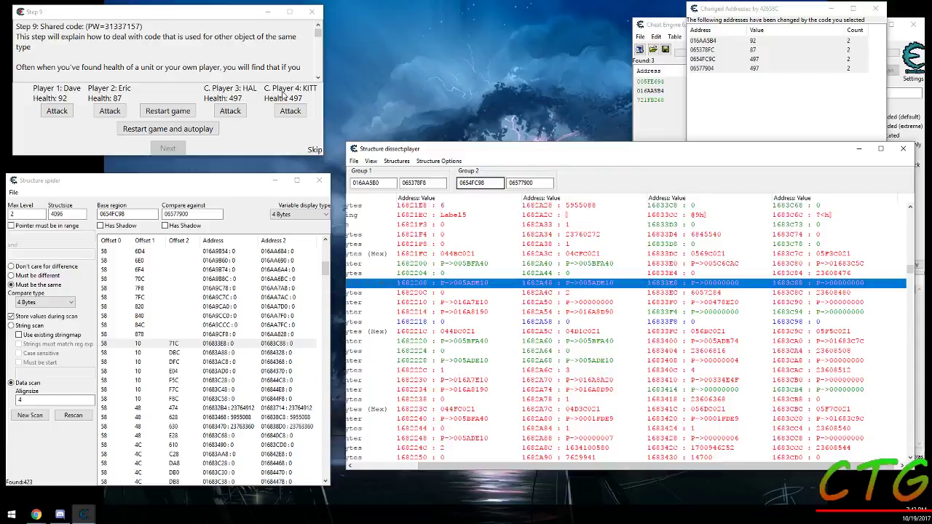
Expand the 071C pointer again, inspect its fields for allies and enemies, and collapse it.
left_click(536, 286)
key("Right")
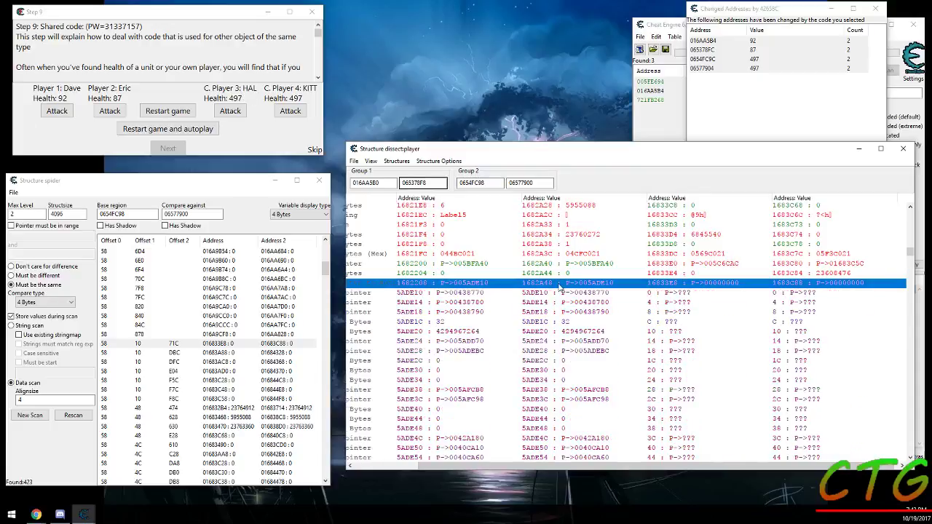
scroll(574, 320, "down", 6)
scroll(571, 340, "up", 4)
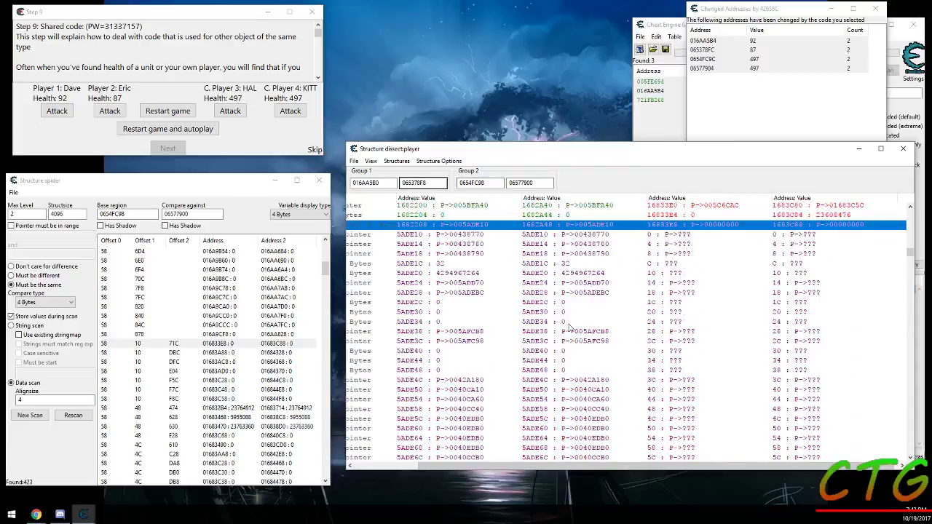
key("Left")
scroll(508, 245, "up", 3)
left_click(597, 302)
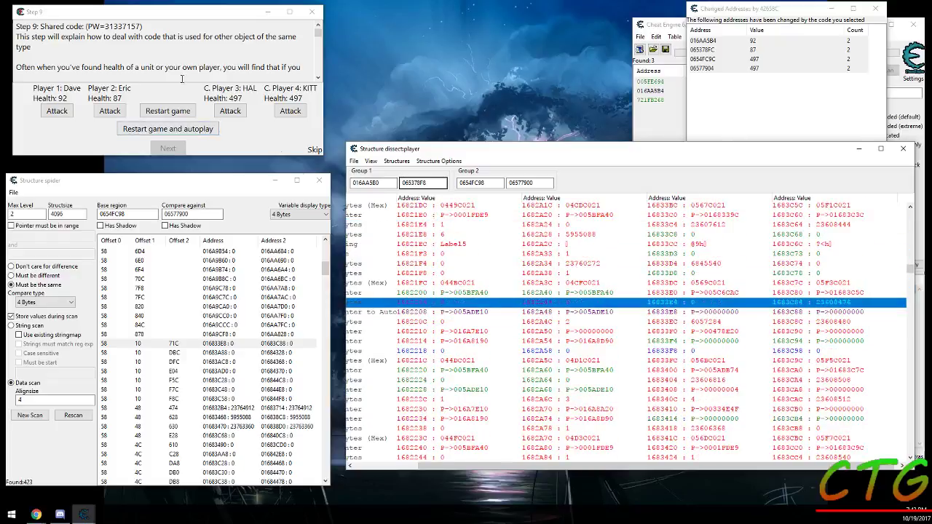
Go through the remaining spider results and return to the first entries, around offsets 54 and 10.
left_click(132, 66)
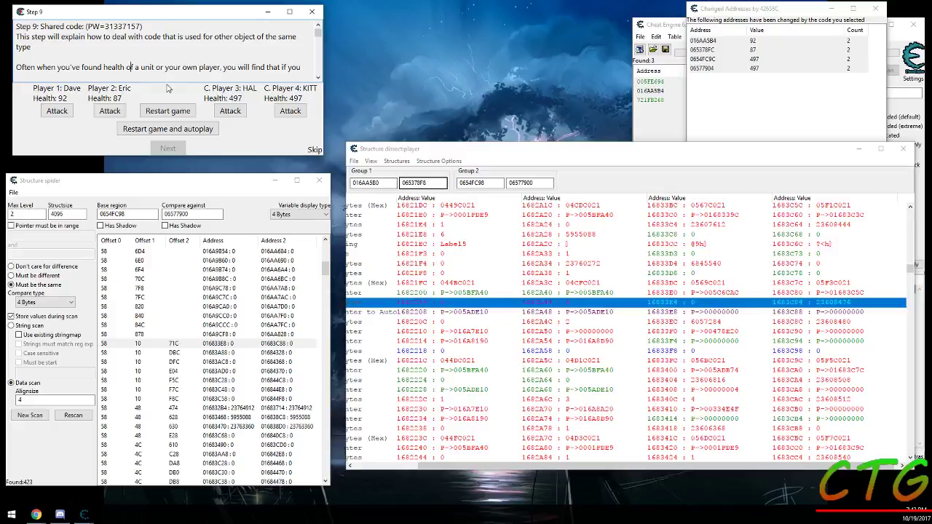
left_click(202, 310)
scroll(202, 310, "down", 7)
scroll(202, 310, "up", 18)
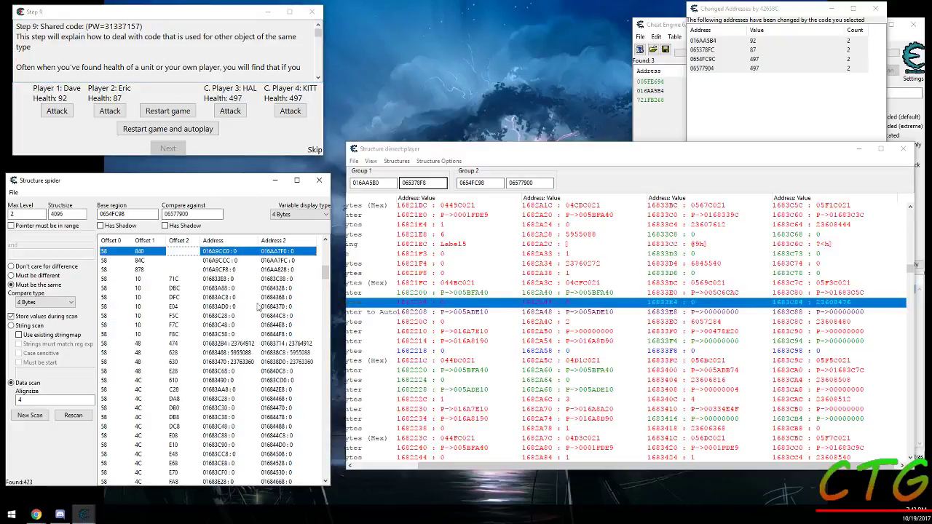
left_click(302, 261)
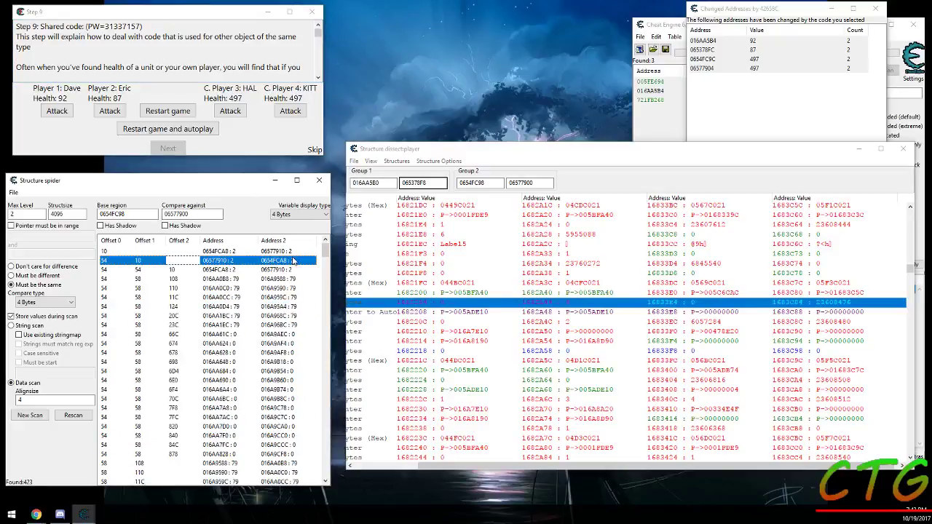
left_click(717, 125)
left_click(653, 117)
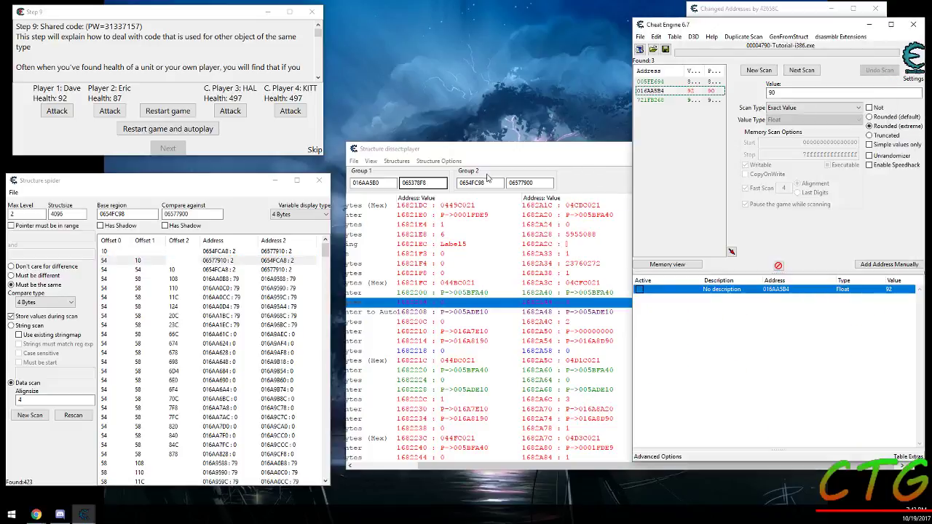
Collapse the pointers at offsets 0010 and 0058 in the player structure, returning to the top-level fields.
left_click(520, 152)
left_click(568, 342)
key("Left")
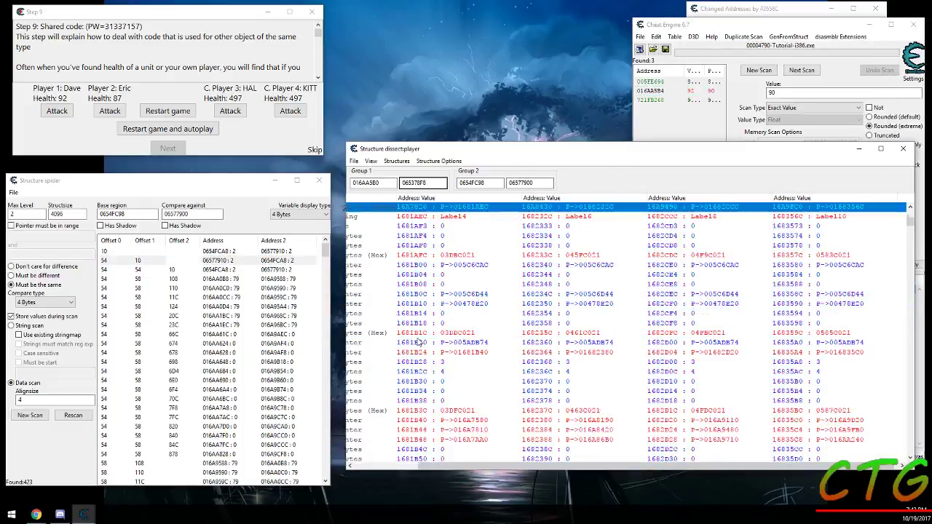
key("Left")
left_click_drag(518, 464, 437, 464)
left_click(195, 280)
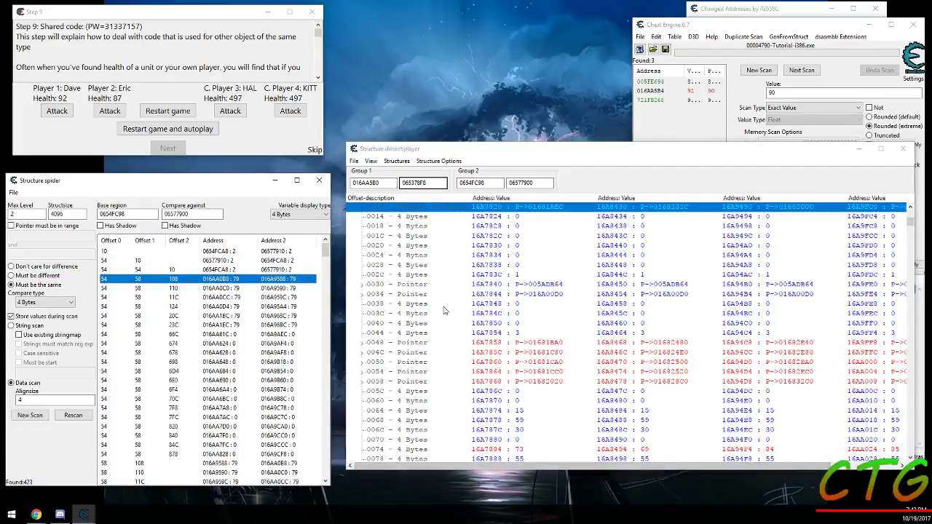
scroll(446, 310, "up", 6)
left_click(410, 391)
key("Left")
key("Left")
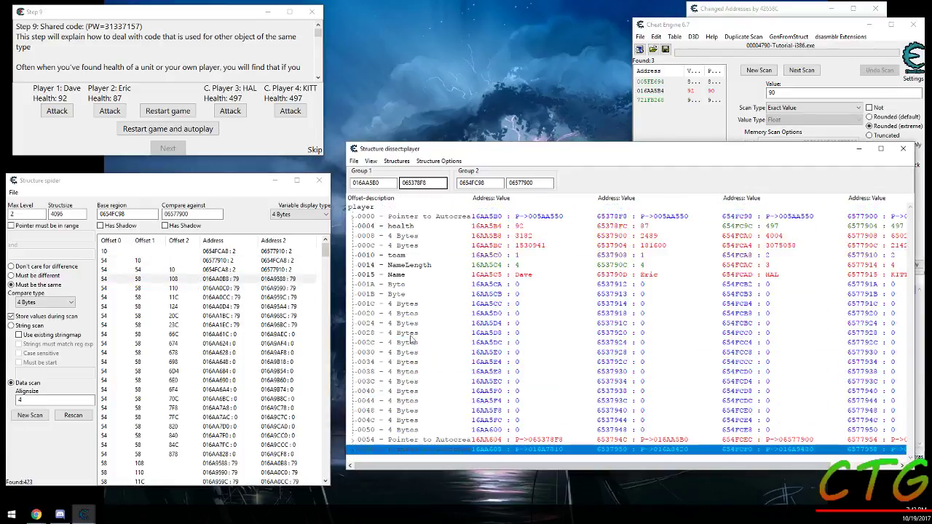
left_click(401, 293)
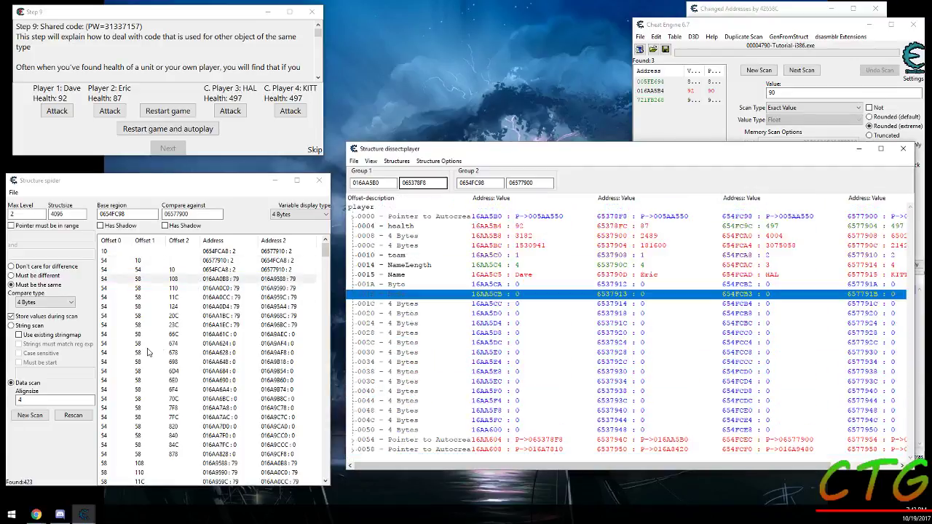
Select the spider result with the single offset 10, which corresponds to the team field.
left_click(187, 243)
left_click(195, 272)
left_click(176, 259)
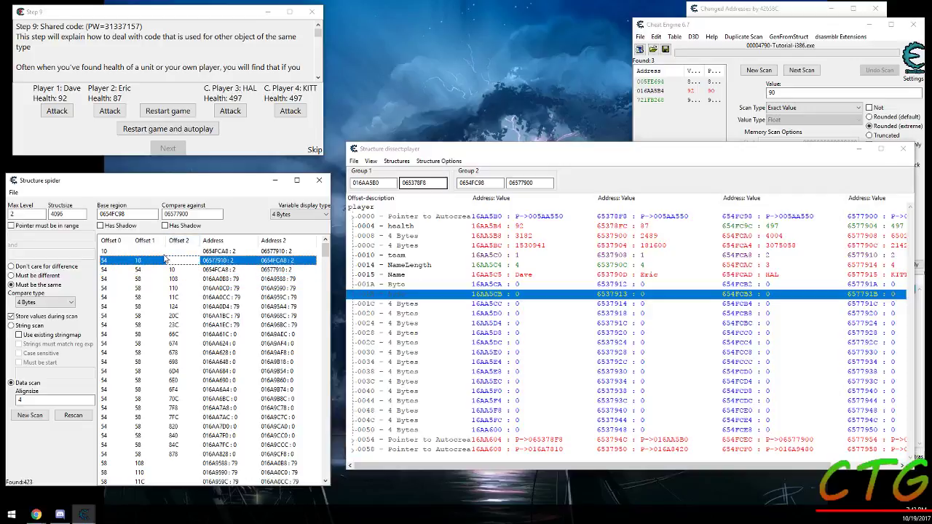
key("Up")
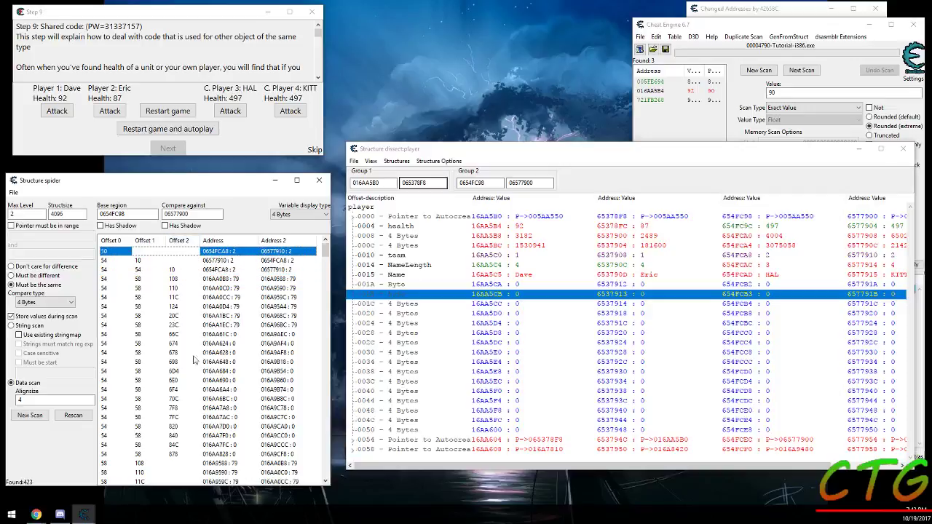
Set the spider's variable display type to Float and check the listed values.
left_click(297, 216)
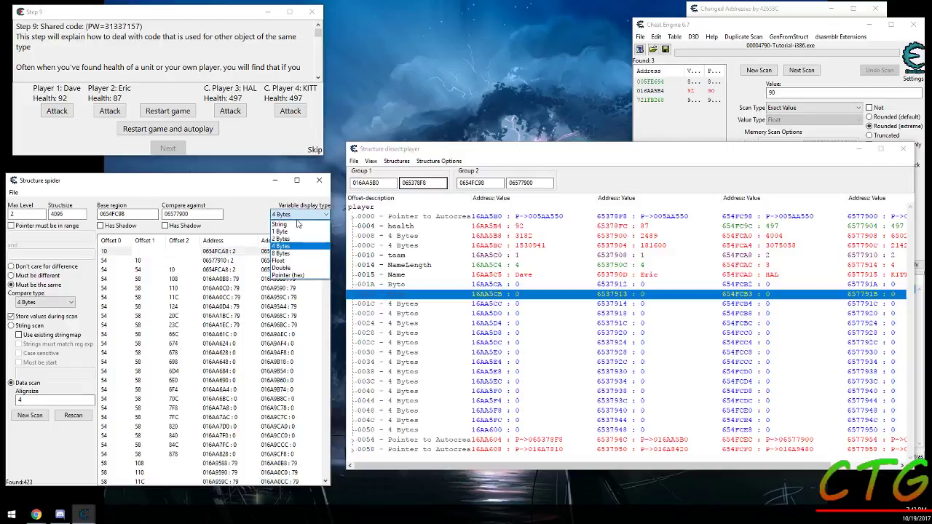
left_click(294, 261)
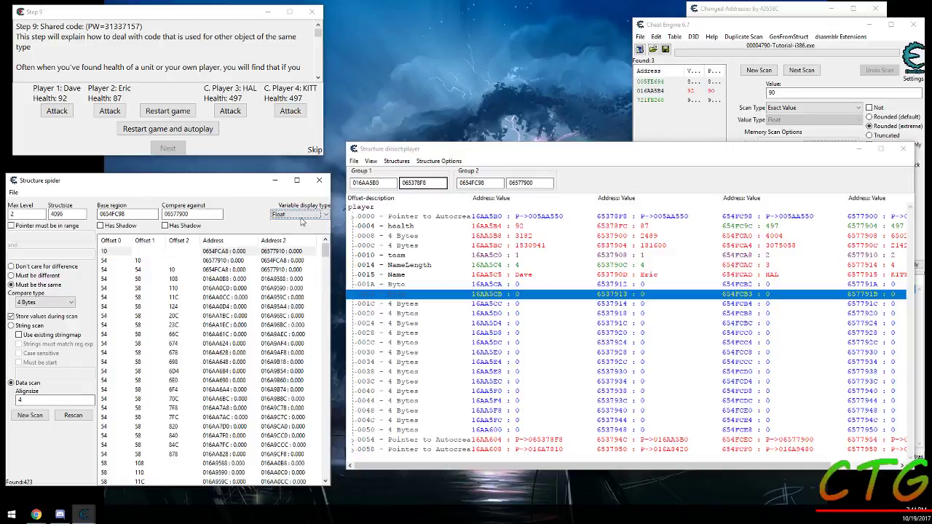
scroll(301, 222, "down", 1)
scroll(288, 217, "up", 1)
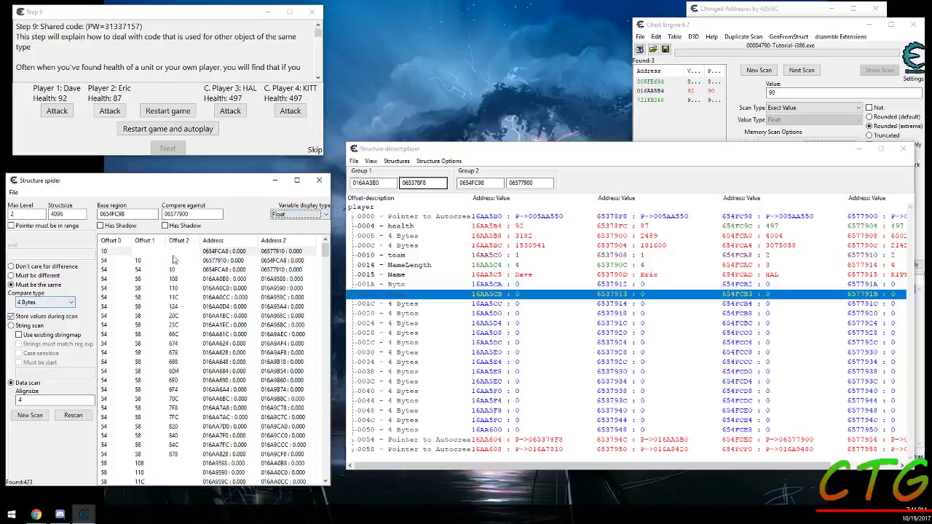
Review the spider's compare type options, keeping 4 Bytes, and check the base region and compare-against addresses.
left_click(56, 303)
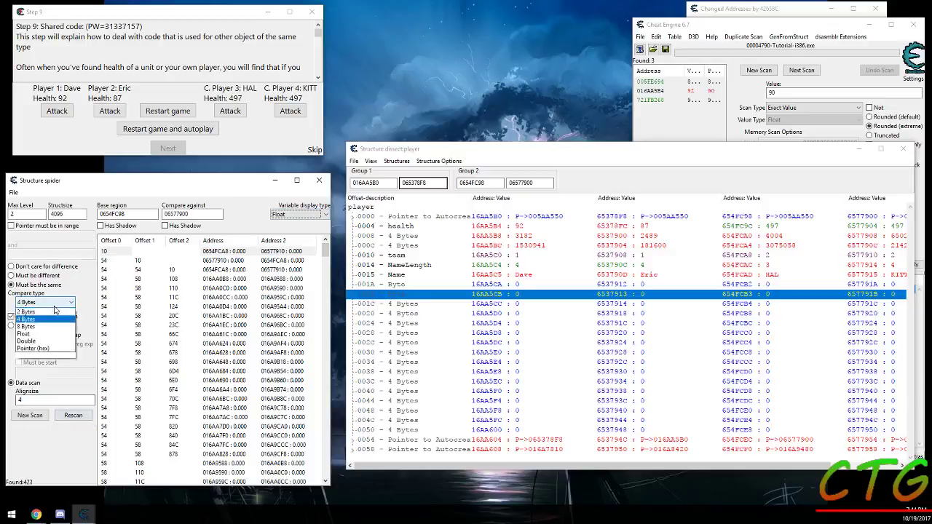
left_click(55, 318)
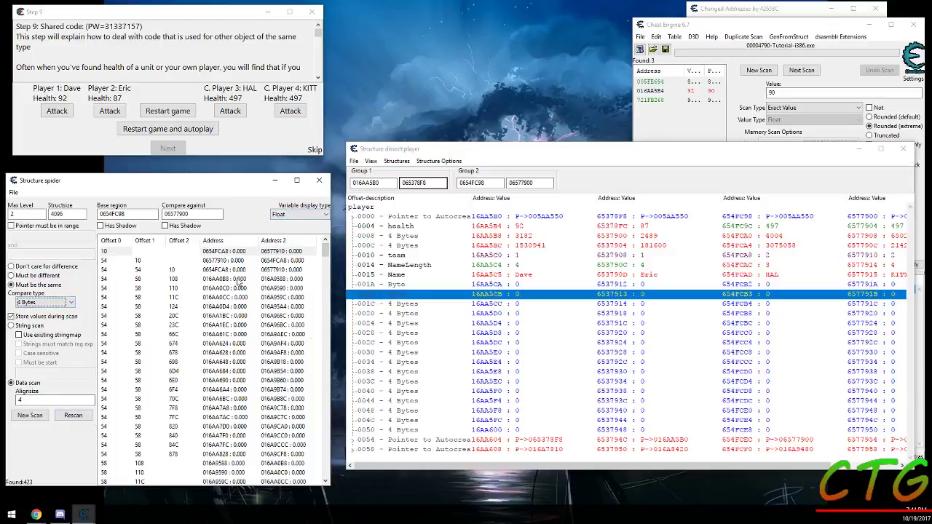
double_click(201, 214)
double_click(121, 215)
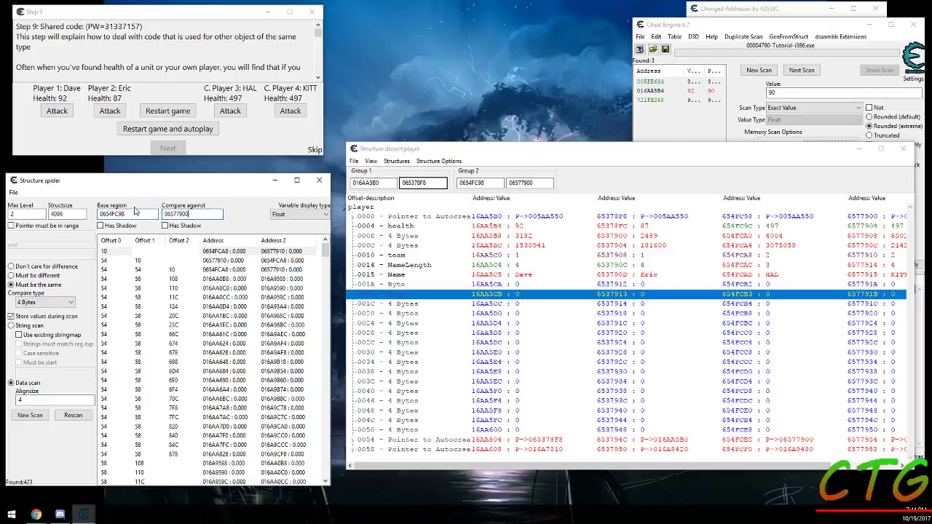
key("Tab")
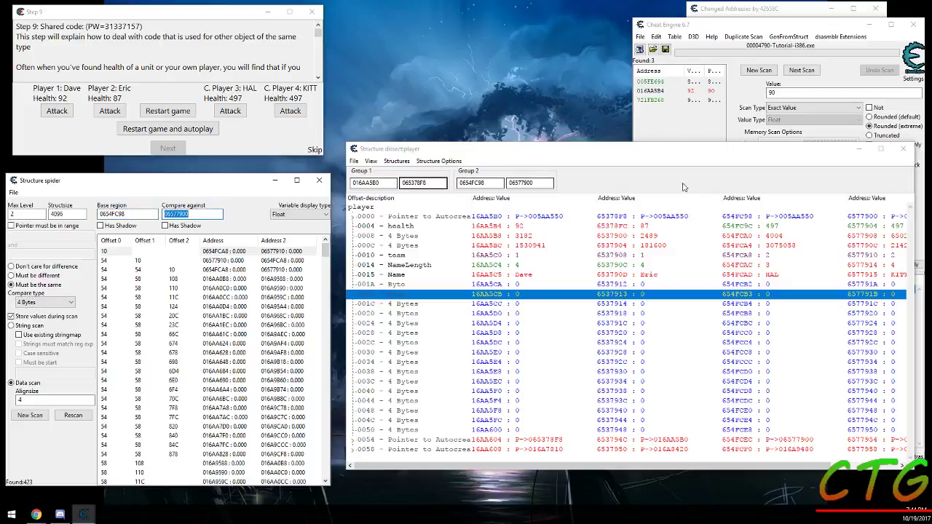
Examine several spider results under offset 54, such as 10, 58/11C and 58/678, alongside the NameLength field in the player structure.
left_click(275, 288)
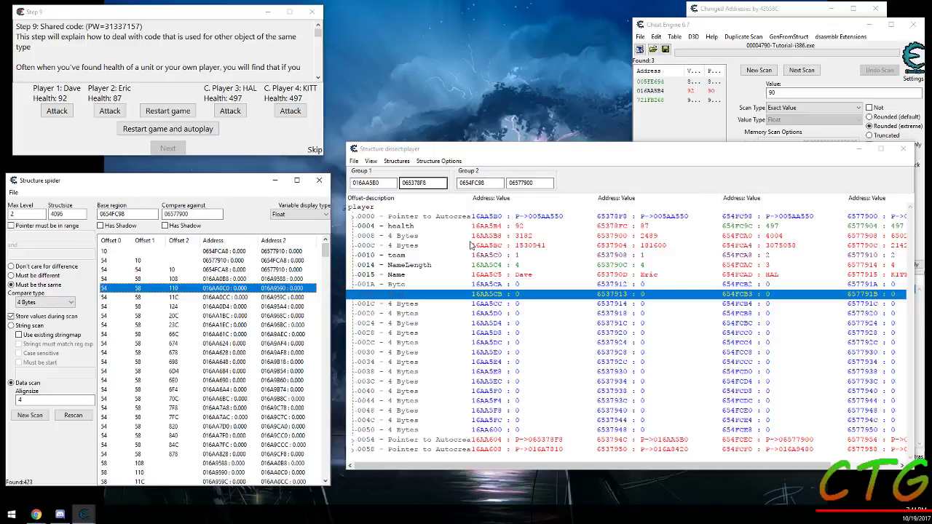
left_click(503, 265)
left_click(214, 263)
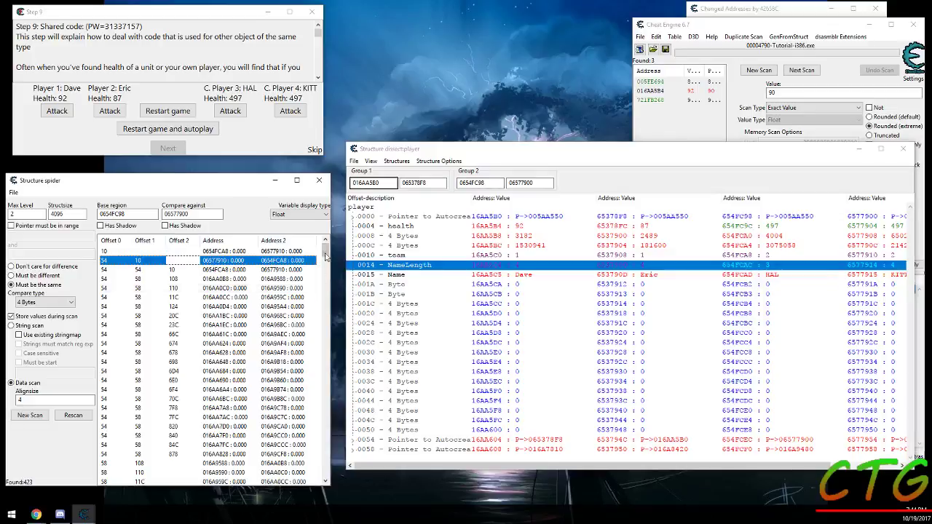
left_click(197, 401)
left_click(192, 298)
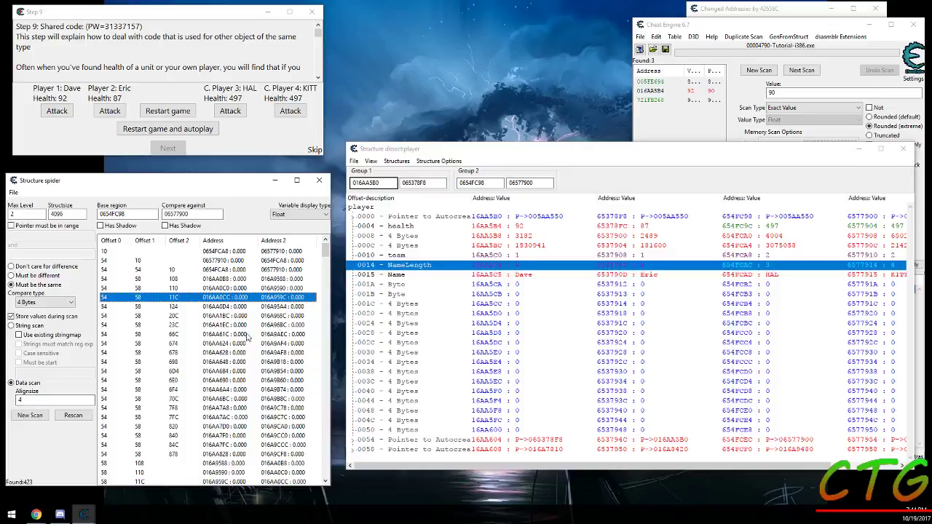
left_click(212, 355)
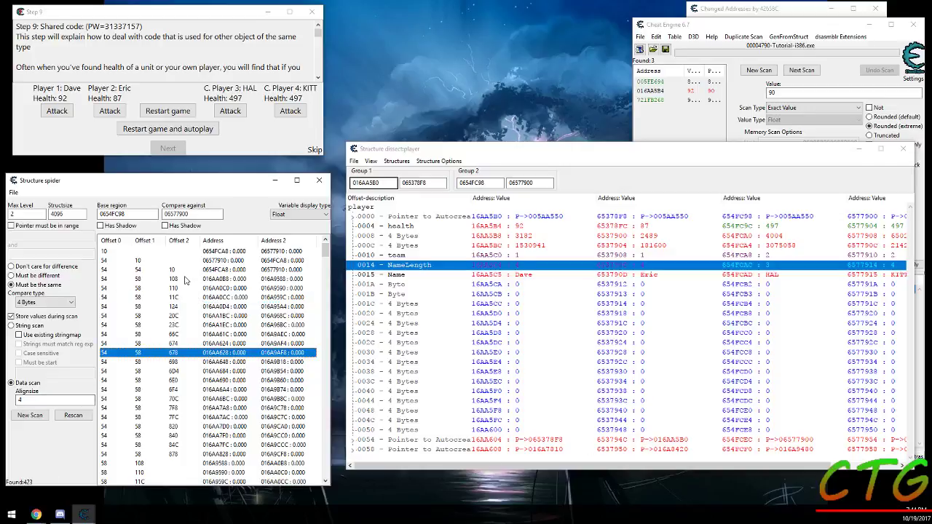